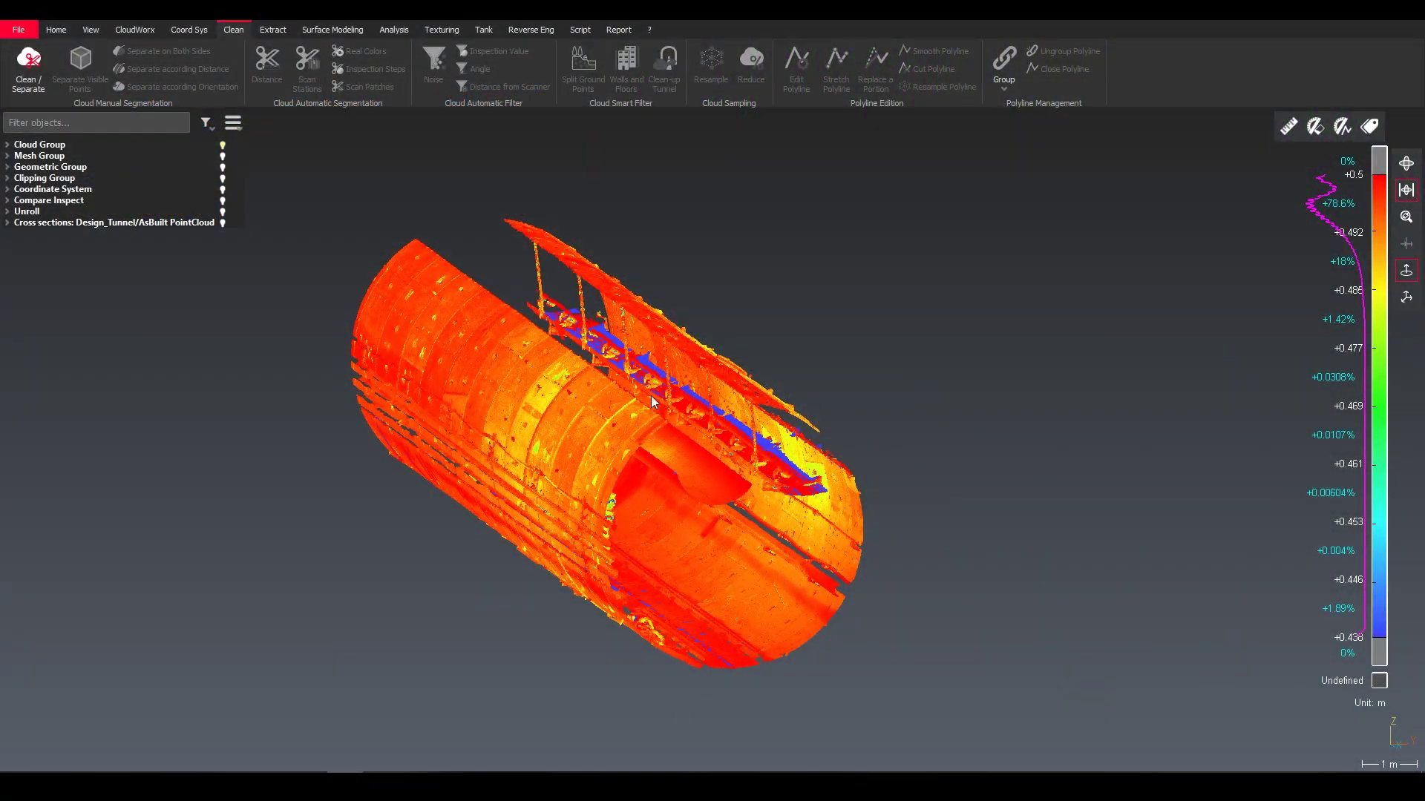
- Start Clean / Separate on the tunnel's Manual point cloud
{"action": "left_click_drag", "start_coordinate": [642, 402], "coordinate": [597, 377]}
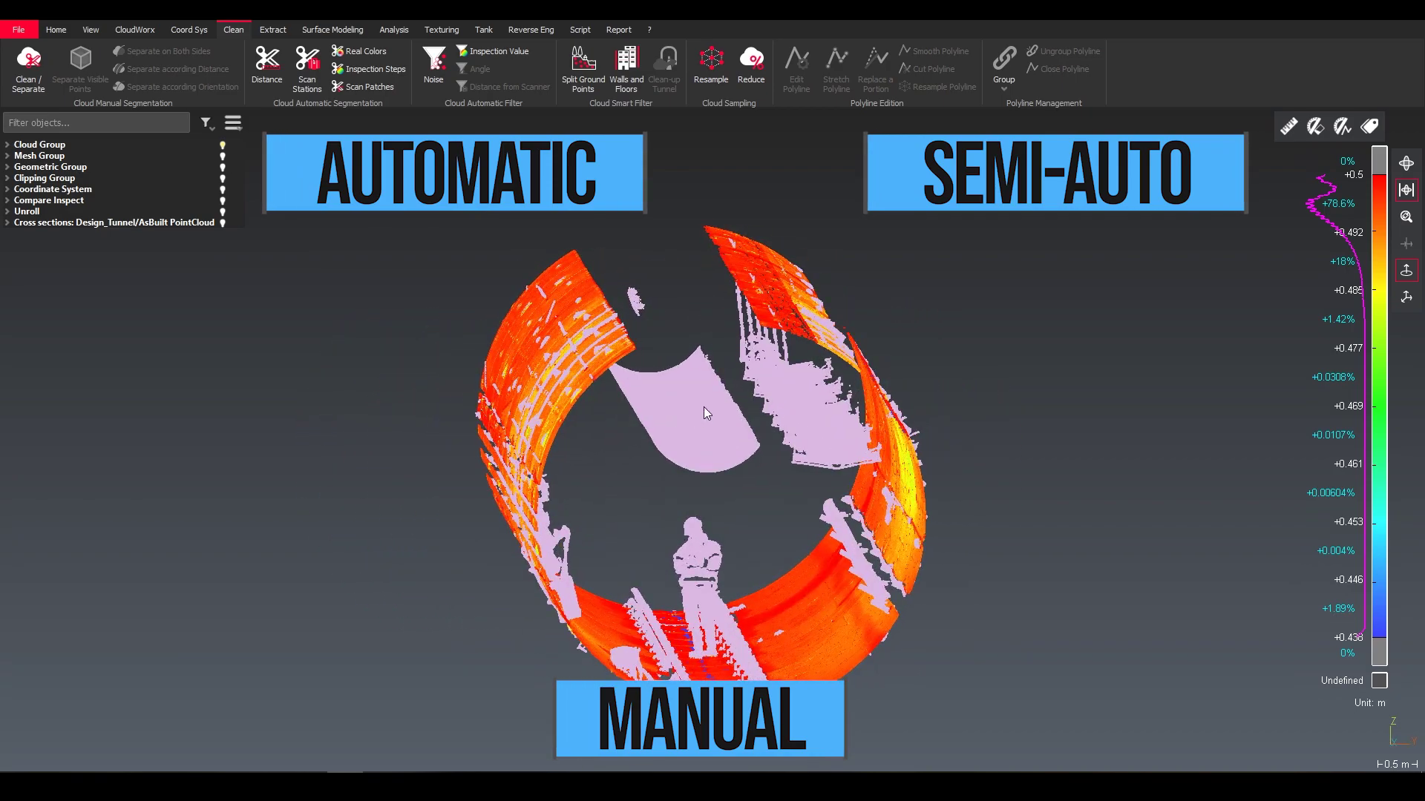
{"action": "right_click", "coordinate": [703, 406]}
{"action": "left_click", "coordinate": [755, 412]}
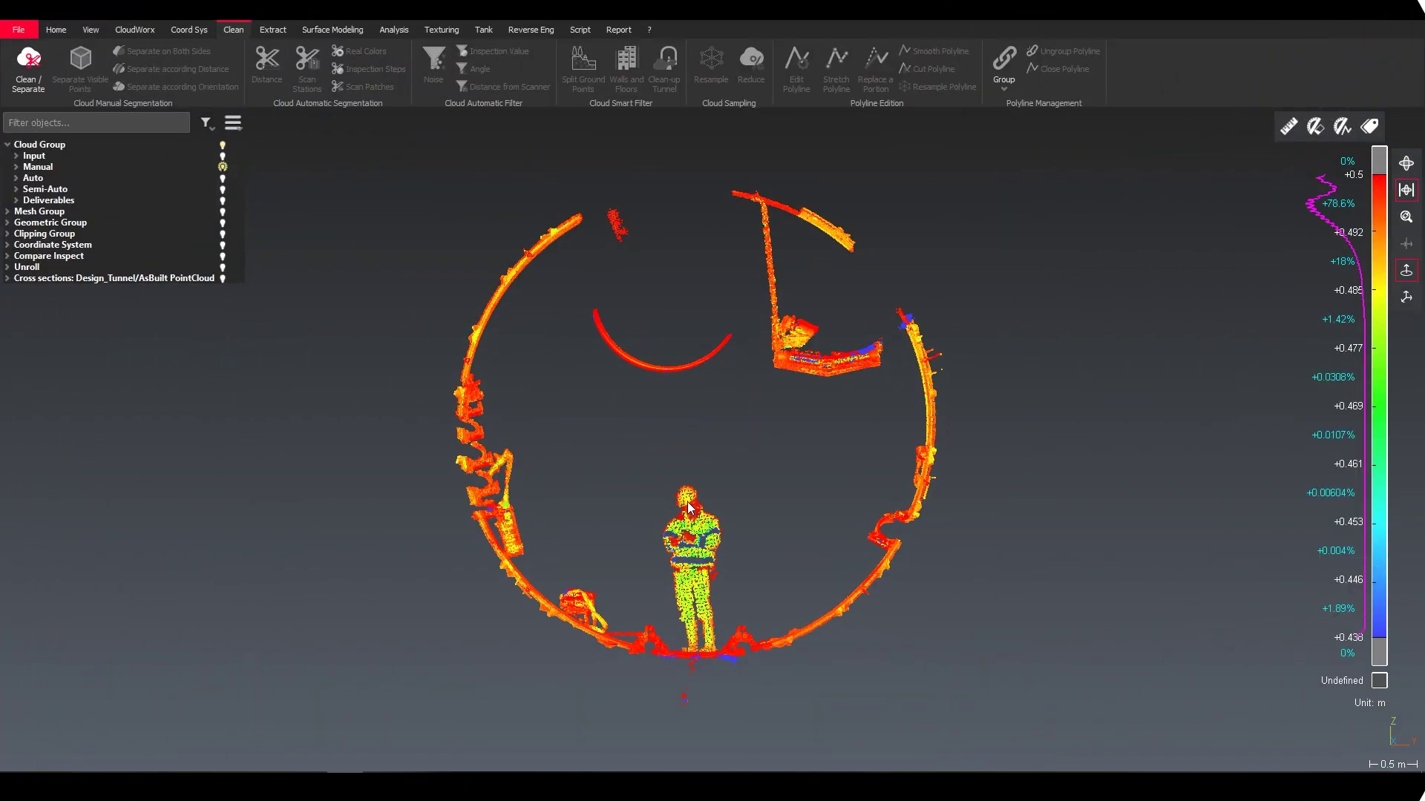
{"action": "scroll", "coordinate": [689, 508], "scroll_direction": "up", "scroll_amount": 3}
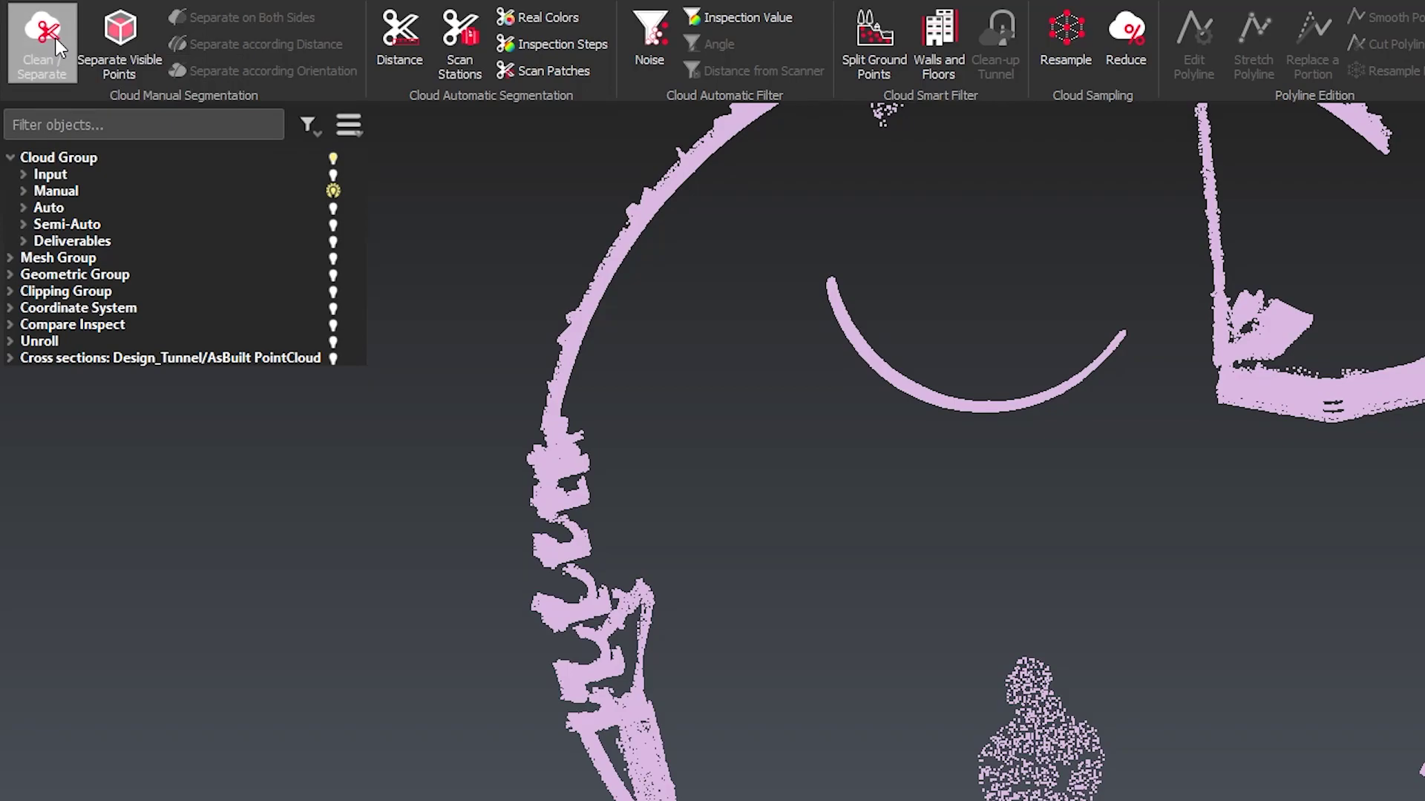
{"action": "left_click", "coordinate": [58, 48]}
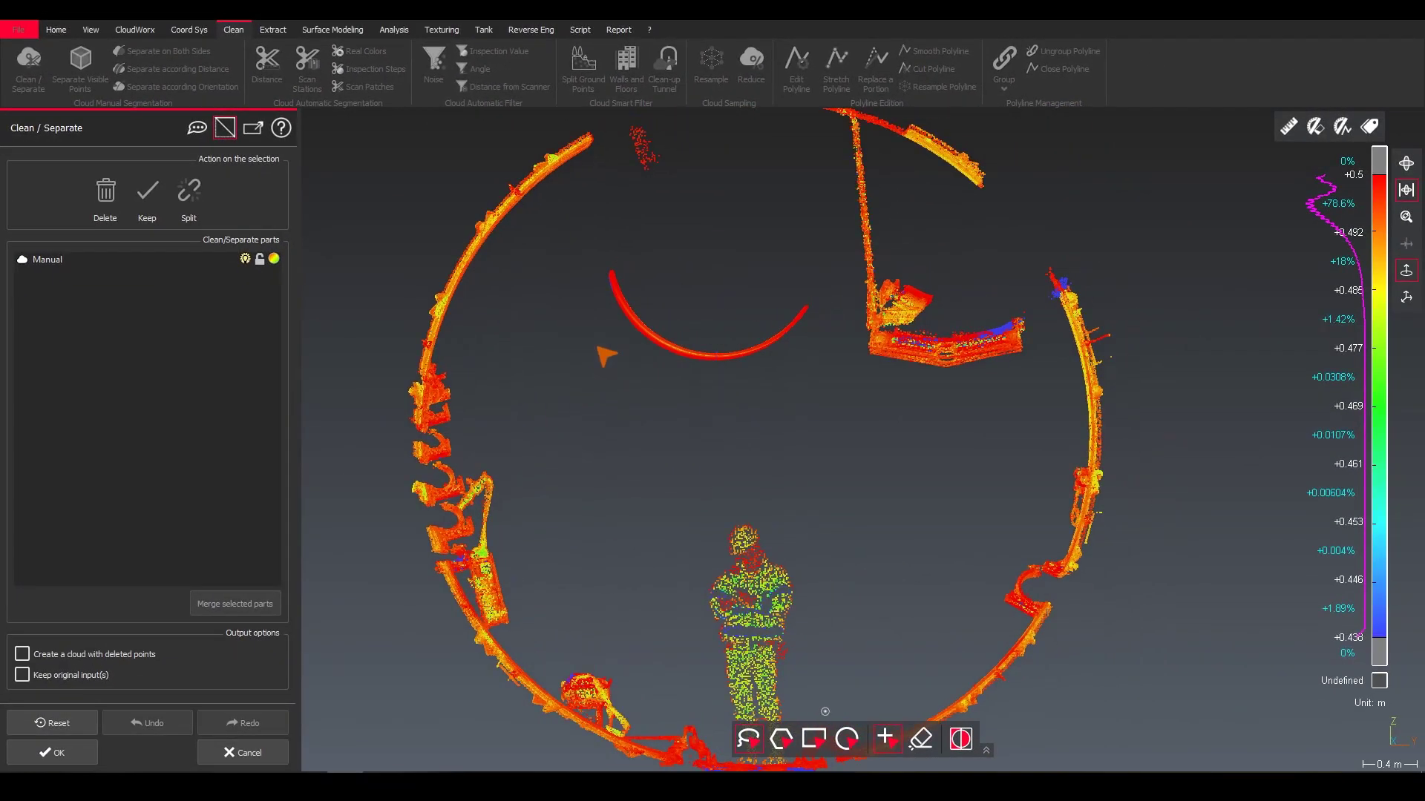
- Delete the curved duct, the standing person's upper body and the suspended walkway using lasso, polygon and circle selections
{"action": "scroll", "coordinate": [607, 356], "scroll_direction": "down", "scroll_amount": 1}
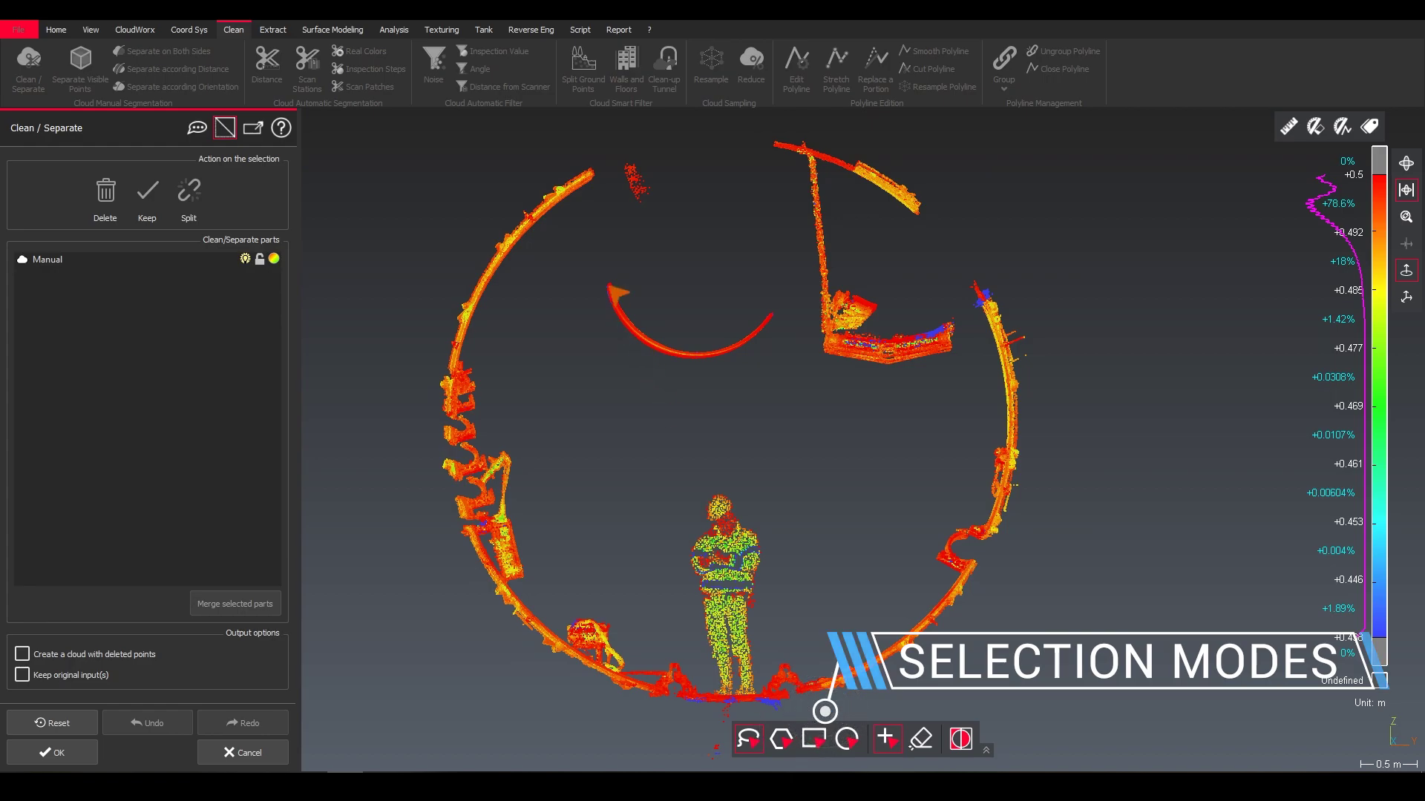
{"action": "left_click_drag", "start_coordinate": [768, 247], "coordinate": [758, 241]}
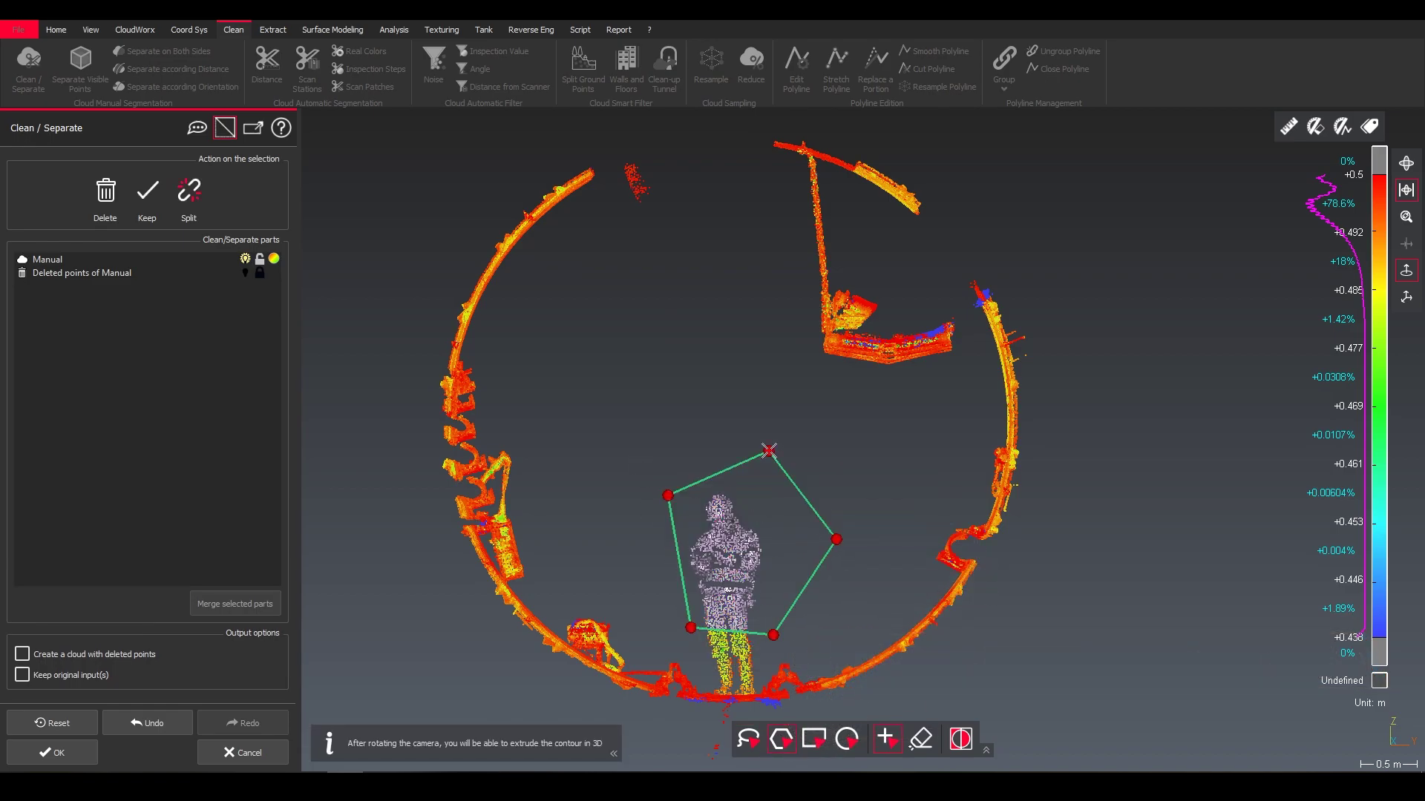
{"action": "left_click", "coordinate": [144, 190]}
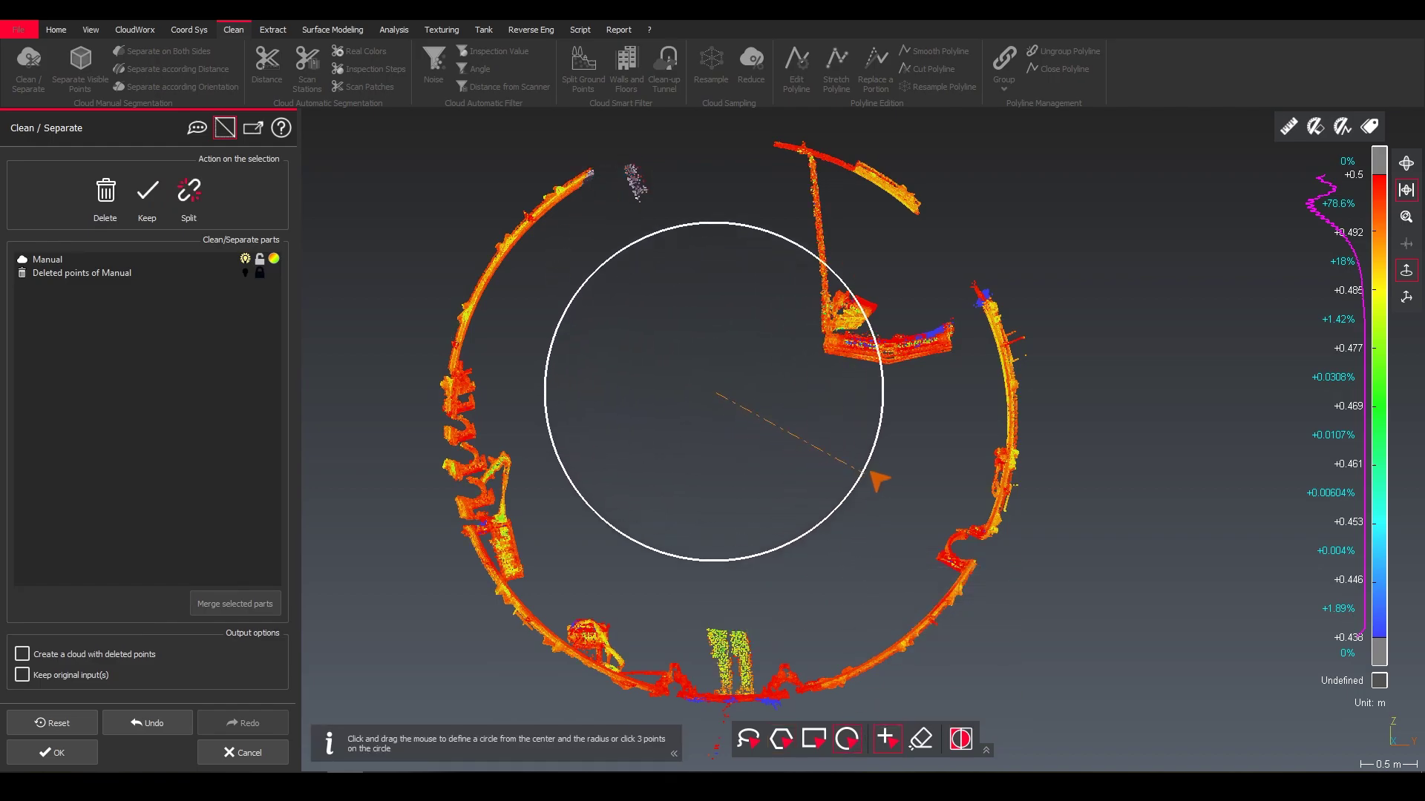
{"action": "left_click_drag", "start_coordinate": [926, 510], "coordinate": [927, 506]}
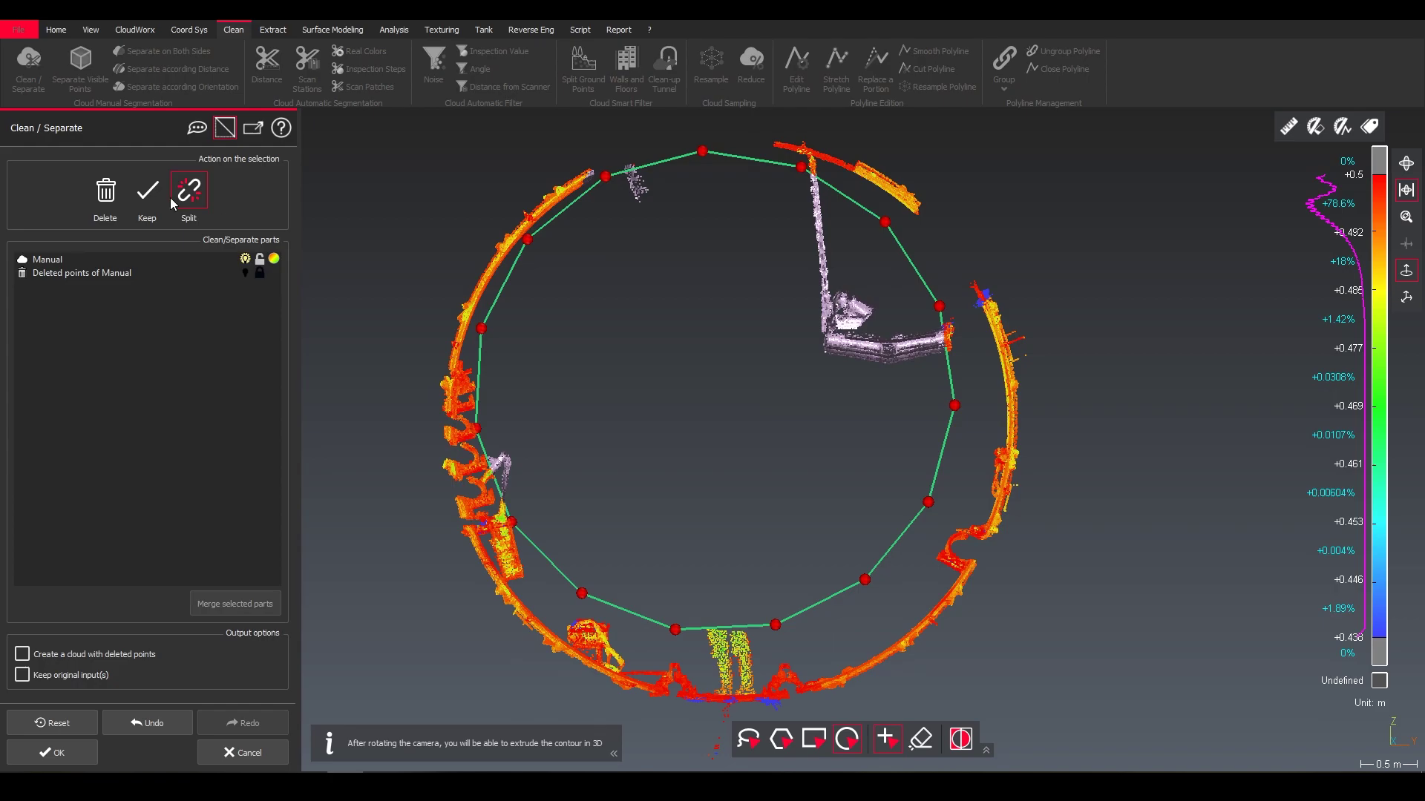
{"action": "left_click", "coordinate": [105, 192]}
- Outline the cable brackets and equipment along the tunnel's left wall with a polygon and delete the enclosed points
{"action": "middle_click_drag", "start_coordinate": [448, 388], "coordinate": [514, 354]}
{"action": "scroll", "coordinate": [513, 354], "scroll_direction": "up", "scroll_amount": 7}
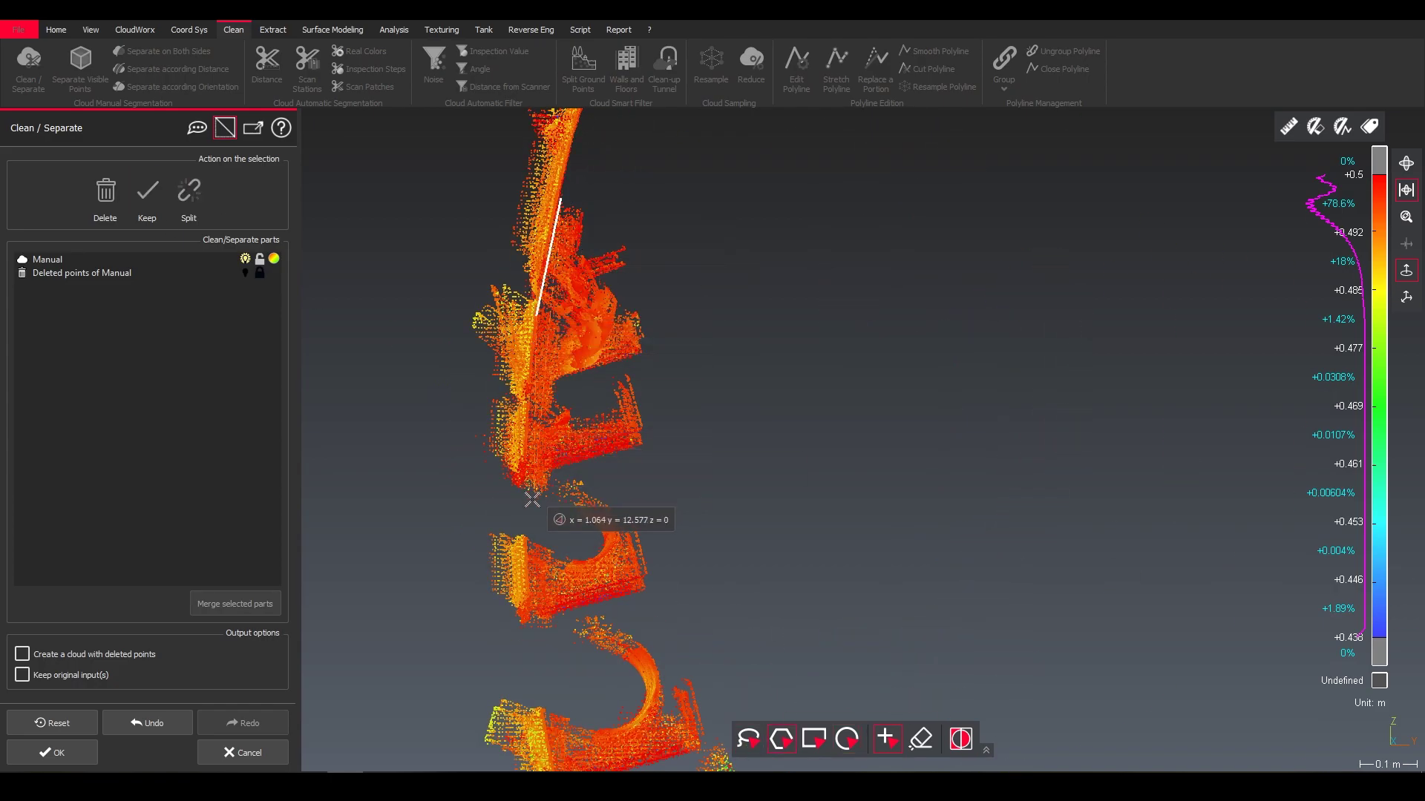
{"action": "right_click_drag", "start_coordinate": [544, 640], "coordinate": [521, 351]}
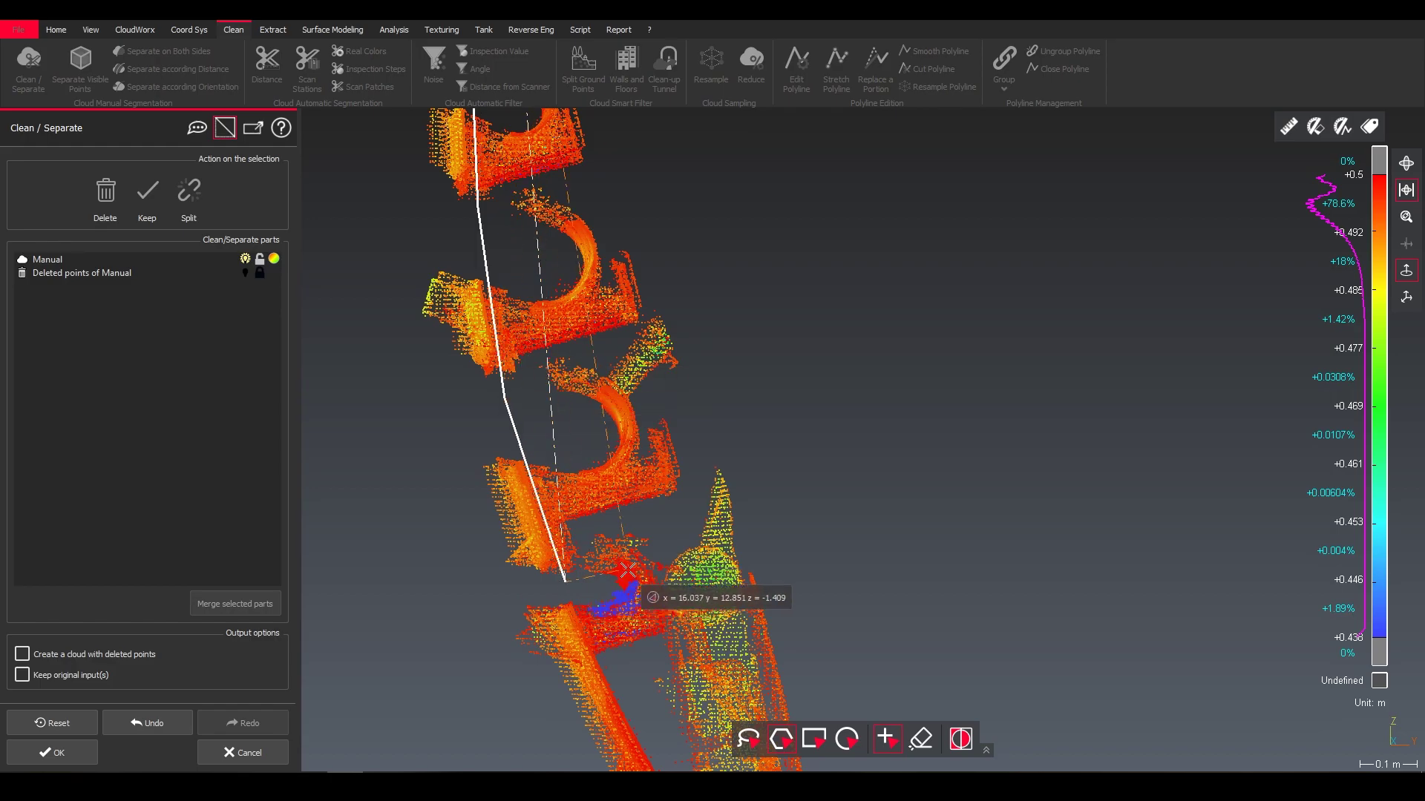
{"action": "right_click_drag", "start_coordinate": [627, 570], "coordinate": [508, 229]}
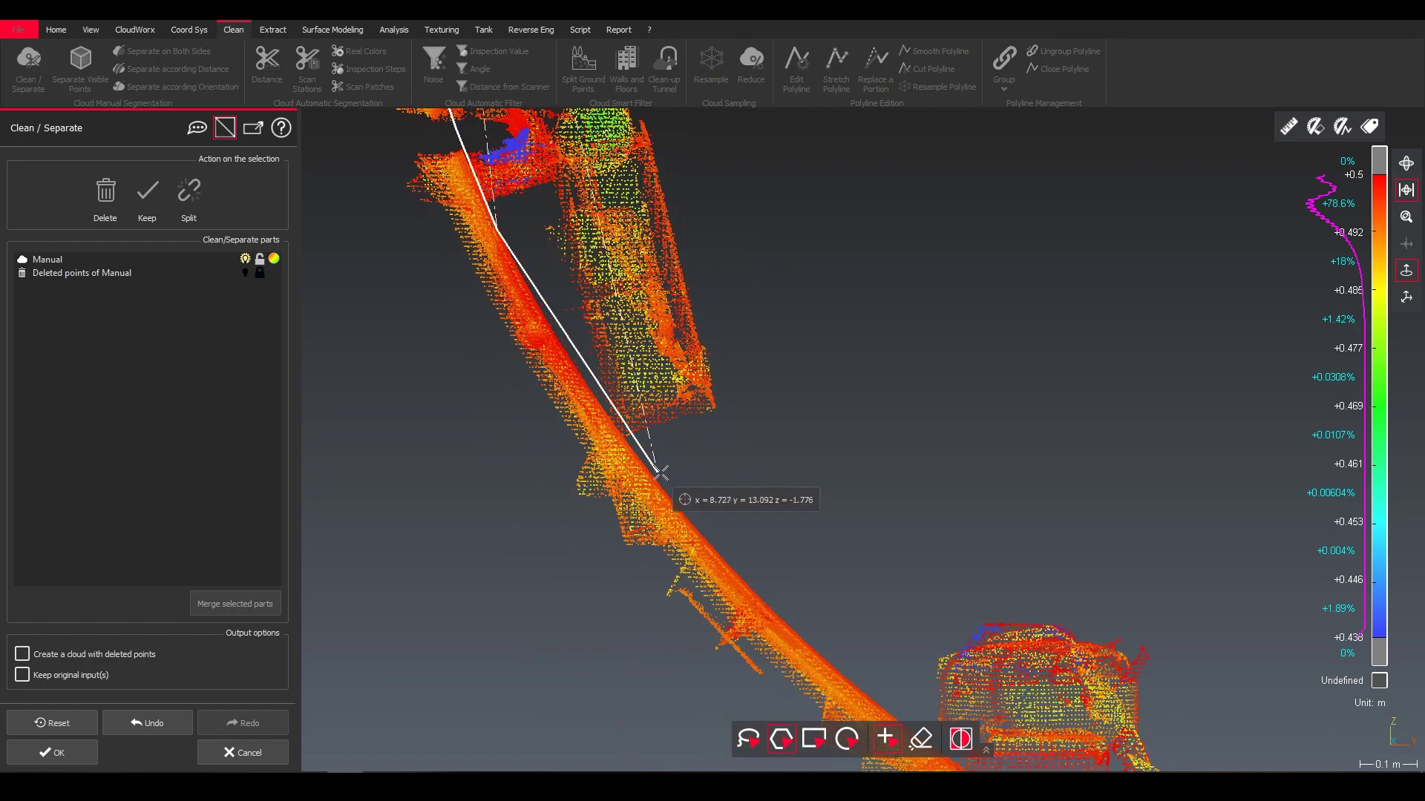
{"action": "scroll", "coordinate": [804, 404], "scroll_direction": "down", "scroll_amount": 5}
{"action": "double_click", "coordinate": [833, 165]}
{"action": "right_click_drag", "start_coordinate": [826, 216], "coordinate": [661, 283]}
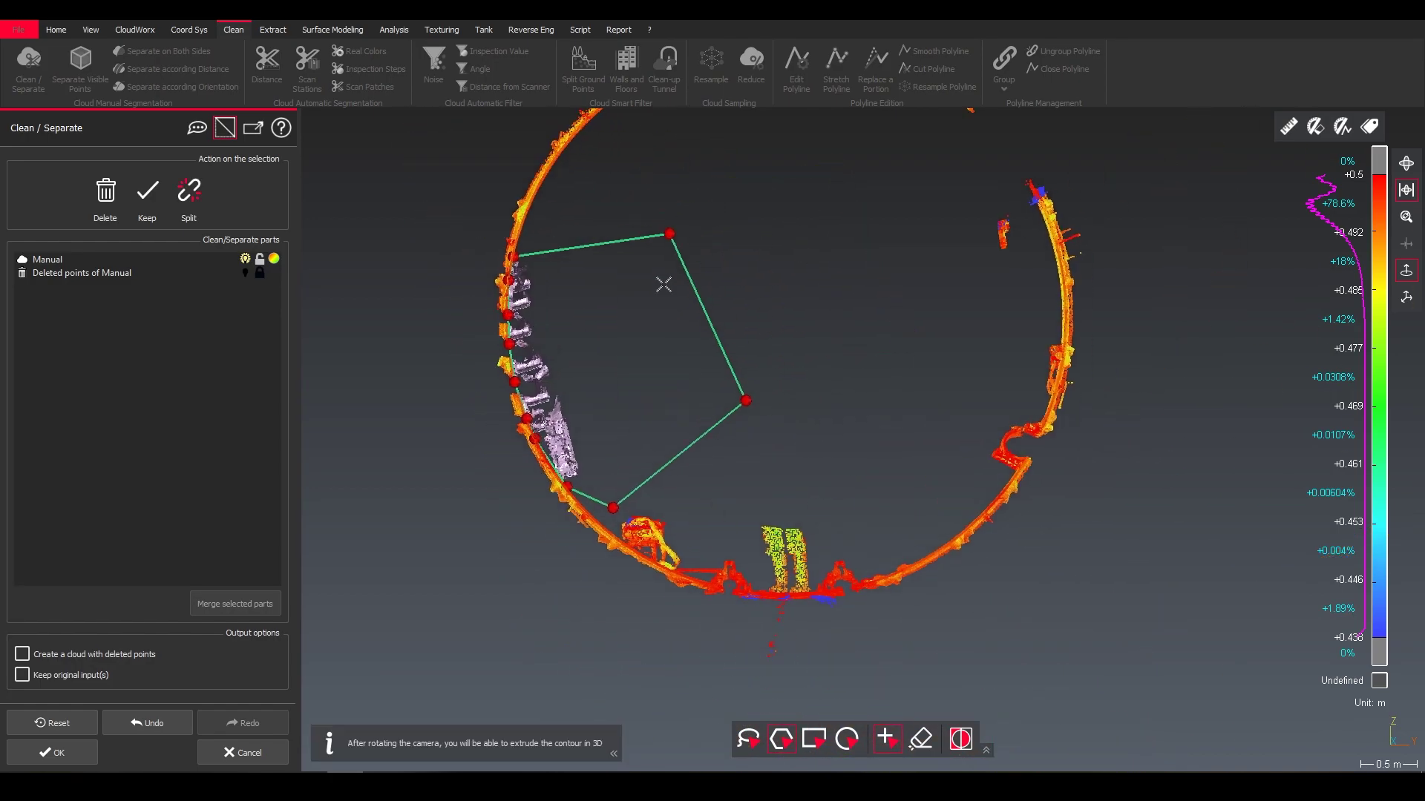
{"action": "left_click_drag", "start_coordinate": [661, 283], "coordinate": [594, 297]}
{"action": "scroll", "coordinate": [712, 342], "scroll_direction": "down", "scroll_amount": 2}
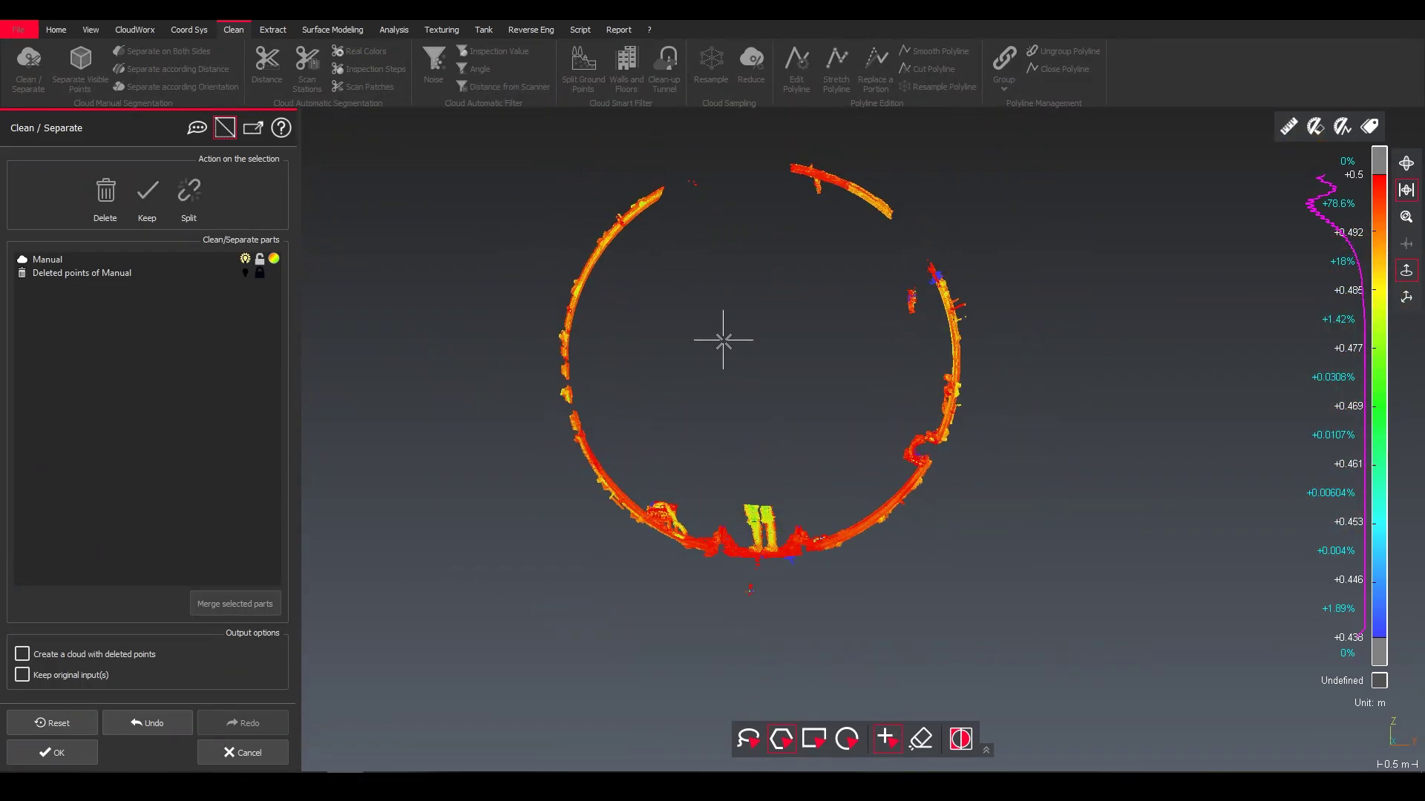
- Limit the displayed cloud to a thin cross-section slice of the tunnel
{"action": "key", "text": "ctrl+space"}
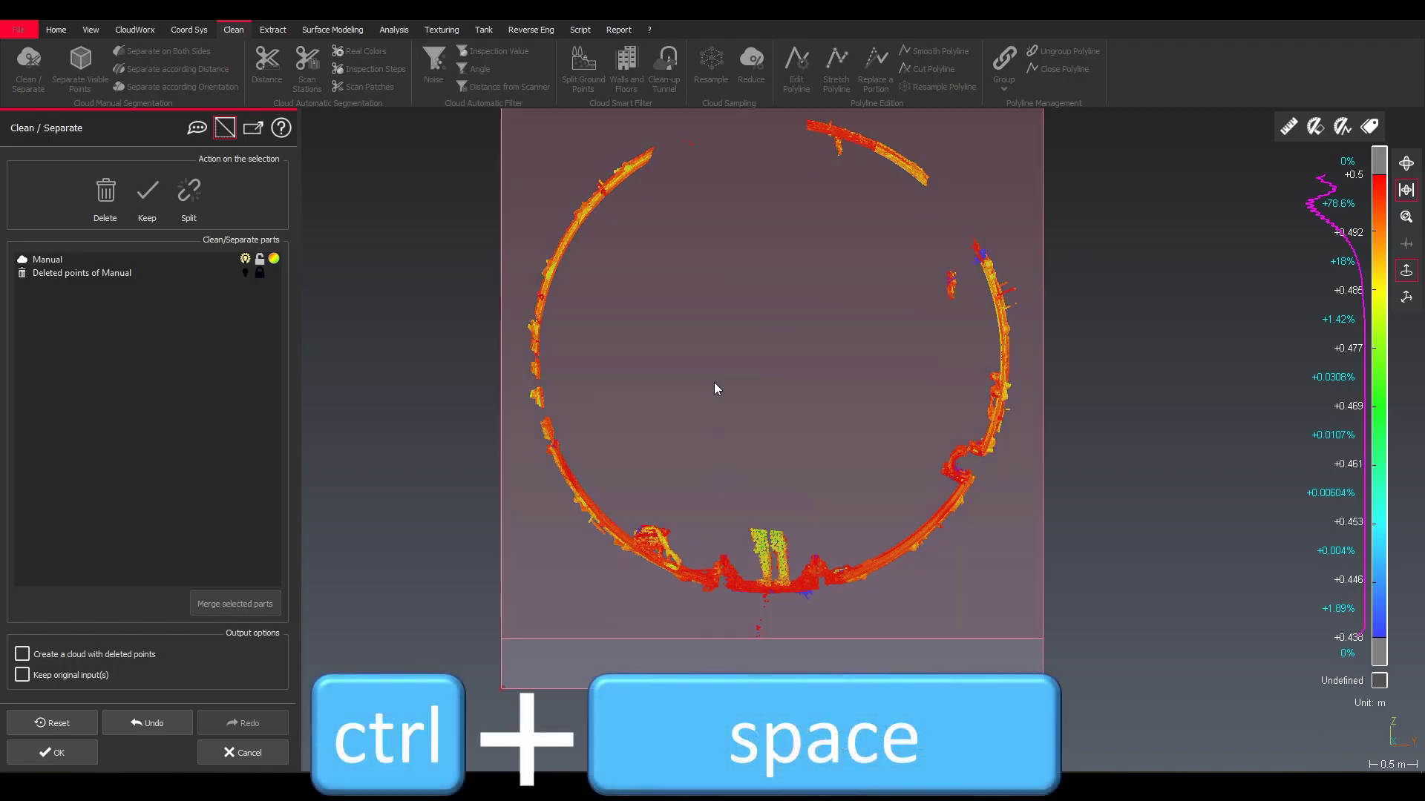
{"action": "left_click_drag", "start_coordinate": [711, 366], "coordinate": [625, 386]}
{"action": "scroll", "coordinate": [753, 374], "scroll_direction": "down", "scroll_amount": 3}
{"action": "scroll", "coordinate": [598, 332], "scroll_direction": "up", "scroll_amount": 1}
{"action": "scroll", "coordinate": [569, 376], "scroll_direction": "up", "scroll_amount": 3}
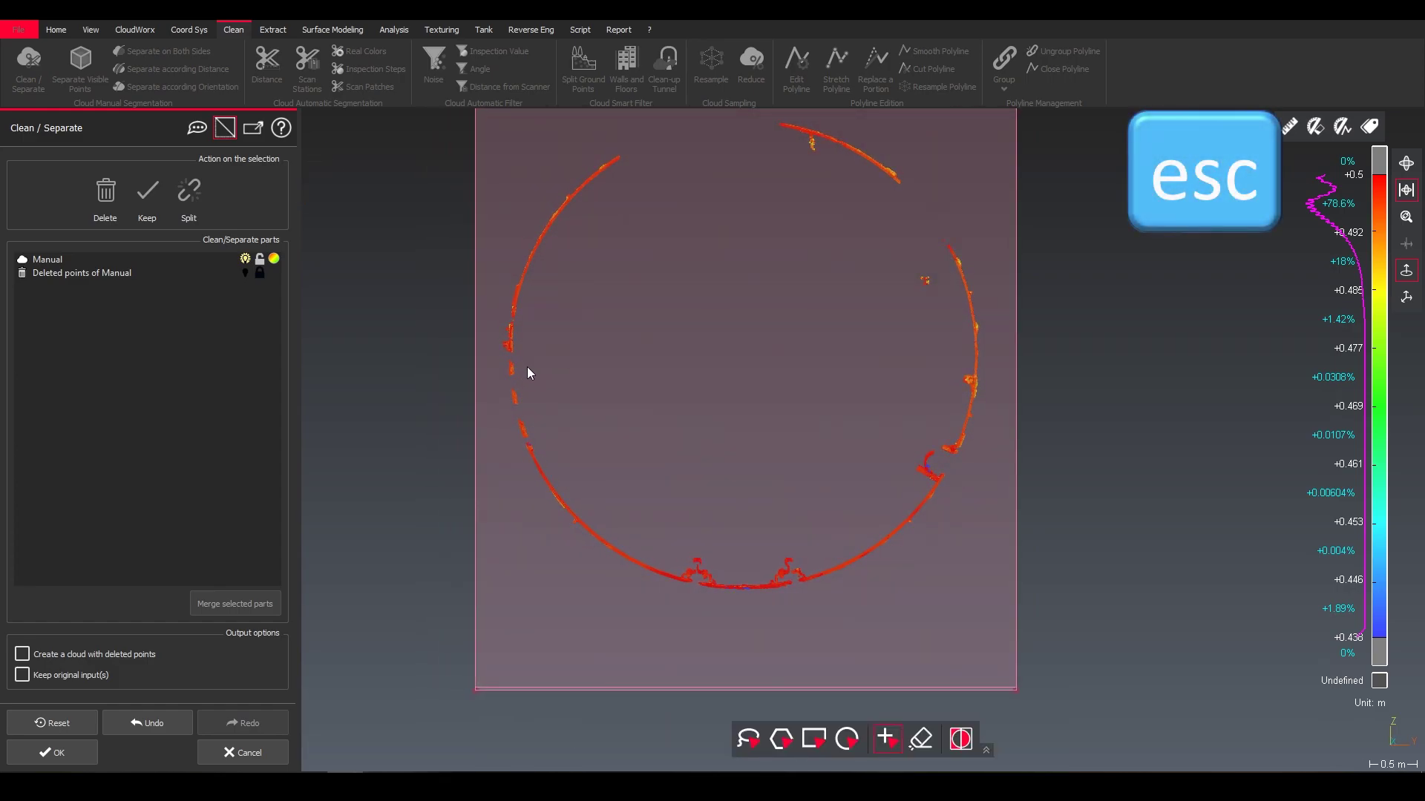
- Delete the leftover points on the inner side of the left wall in the slice with a polygon selection
{"action": "scroll", "coordinate": [505, 349], "scroll_direction": "up", "scroll_amount": 5}
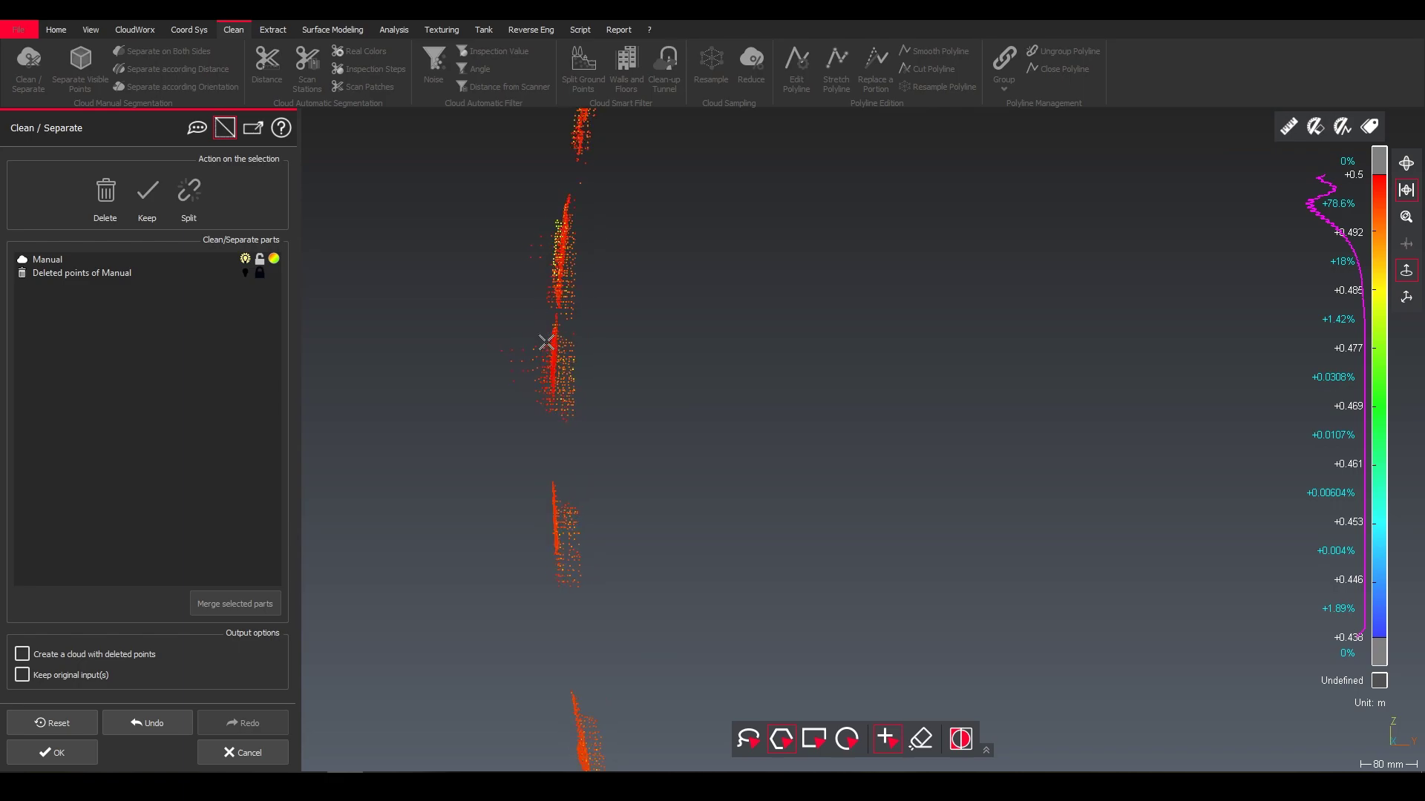
{"action": "left_click", "coordinate": [558, 547]}
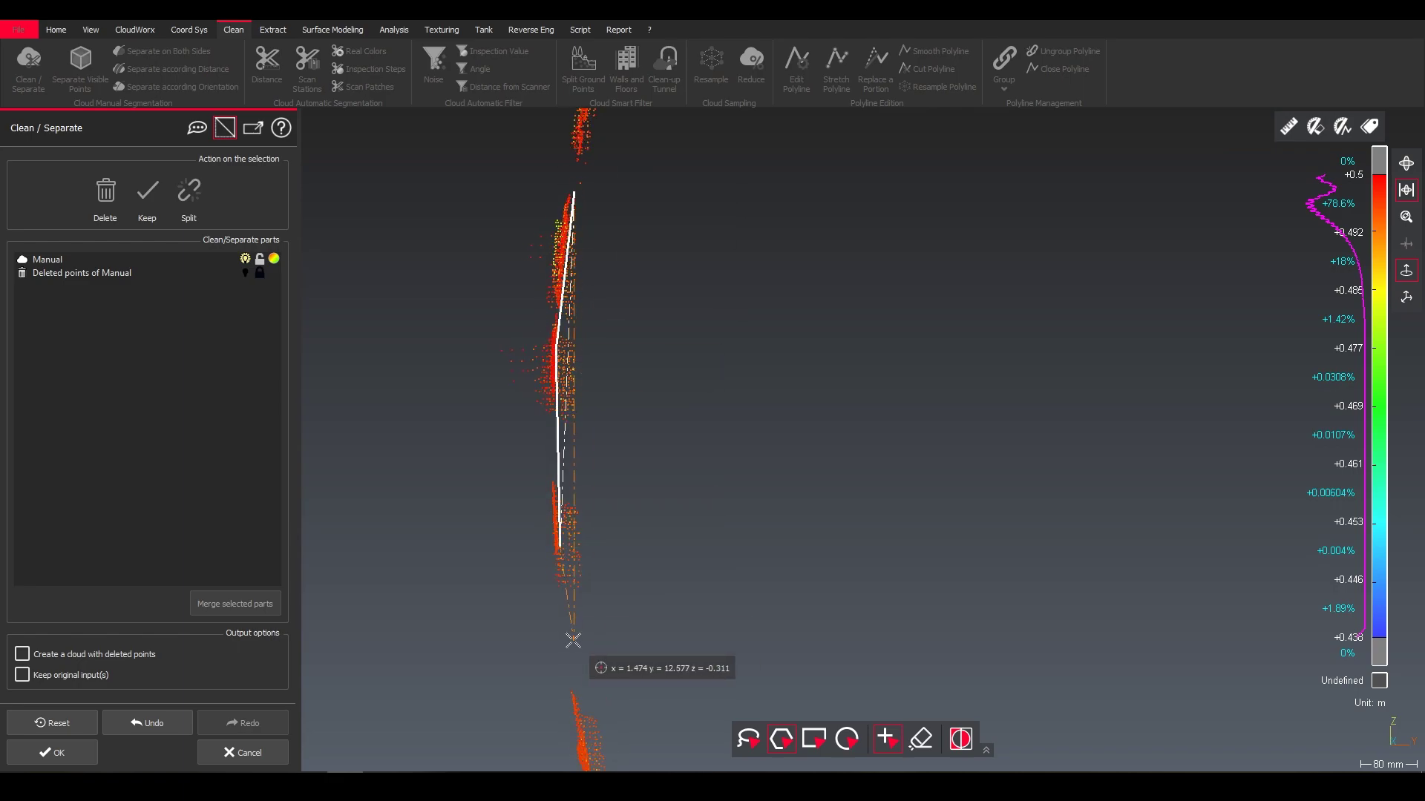
{"action": "double_click", "coordinate": [724, 178]}
{"action": "scroll", "coordinate": [576, 214], "scroll_direction": "down", "scroll_amount": 3}
{"action": "left_click", "coordinate": [106, 191]}
- Enclose both rail supports on the tunnel floor in a polygon just above the lining and delete them
{"action": "scroll", "coordinate": [482, 286], "scroll_direction": "down", "scroll_amount": 3}
{"action": "scroll", "coordinate": [715, 527], "scroll_direction": "up", "scroll_amount": 5}
{"action": "middle_click_drag", "start_coordinate": [642, 441], "coordinate": [601, 544]}
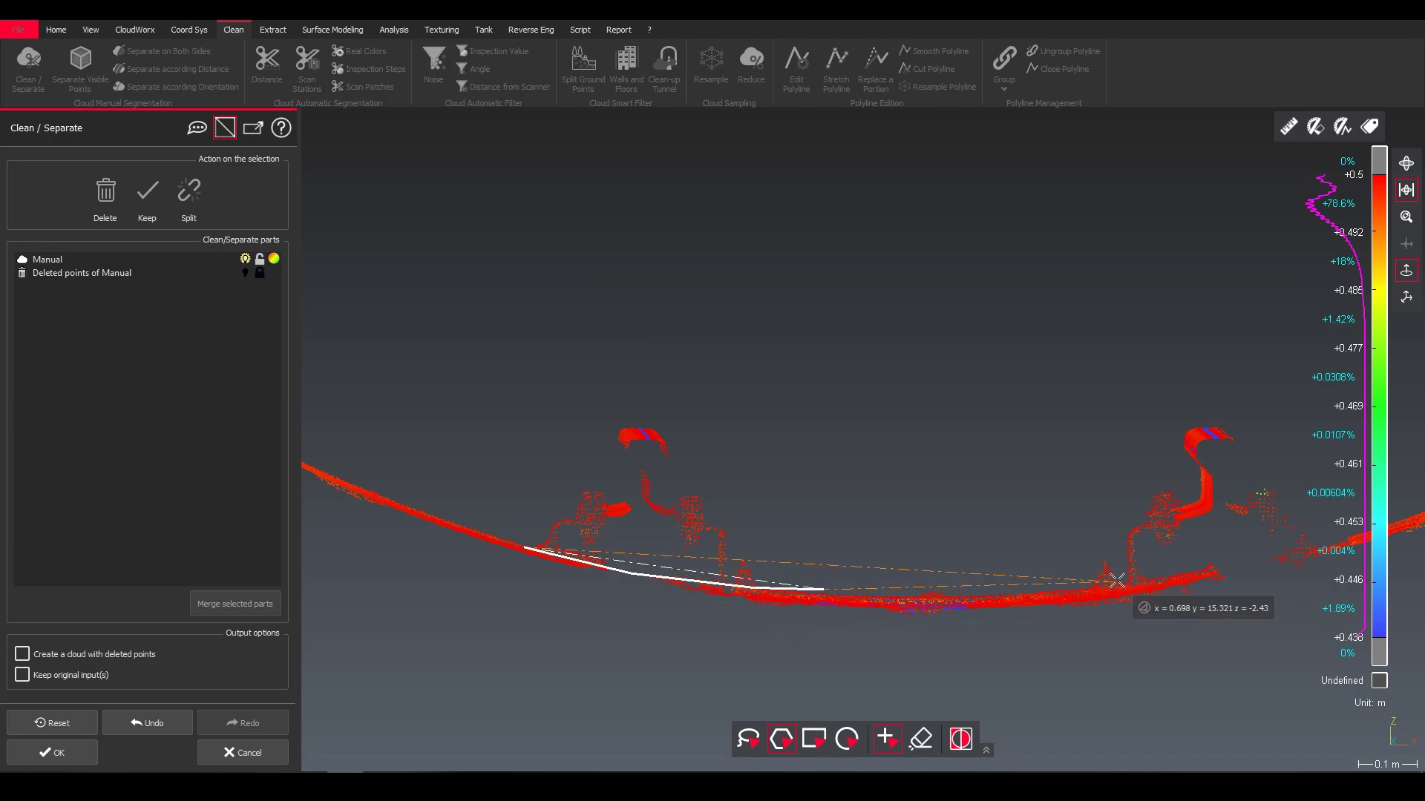
{"action": "left_click", "coordinate": [816, 278]}
{"action": "middle_click_drag", "start_coordinate": [541, 205], "coordinate": [890, 321]}
{"action": "left_click", "coordinate": [891, 321]}
{"action": "left_click", "coordinate": [687, 321]}
{"action": "double_click", "coordinate": [624, 336]}
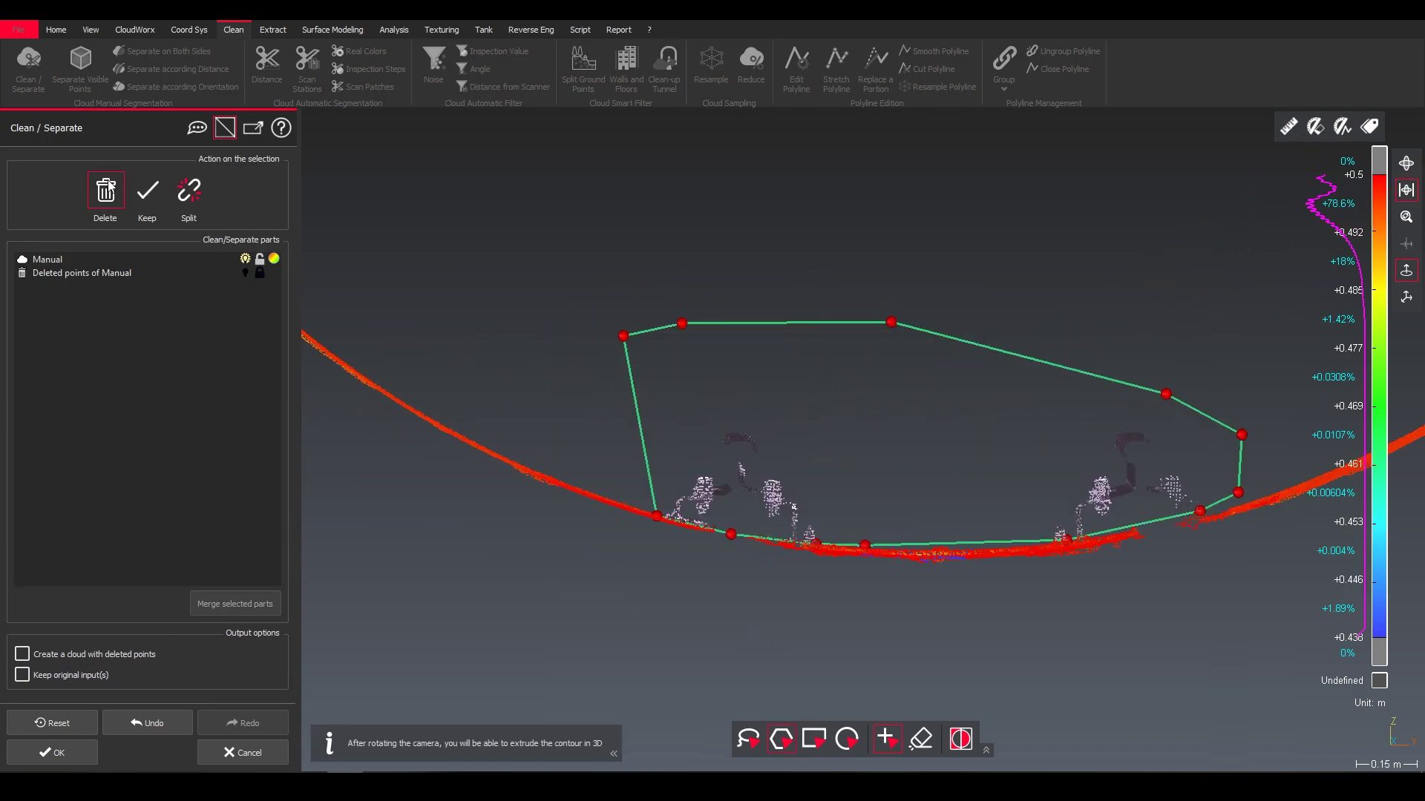
{"action": "left_click", "coordinate": [106, 191]}
- Reposition the limiting slice to another section along the tunnel for further cleaning
{"action": "scroll", "coordinate": [811, 550], "scroll_direction": "down", "scroll_amount": 4}
{"action": "middle_click_drag", "start_coordinate": [811, 550], "coordinate": [846, 484]}
{"action": "middle_click_drag", "start_coordinate": [833, 329], "coordinate": [767, 522]}
{"action": "scroll", "coordinate": [767, 522], "scroll_direction": "down", "scroll_amount": 2}
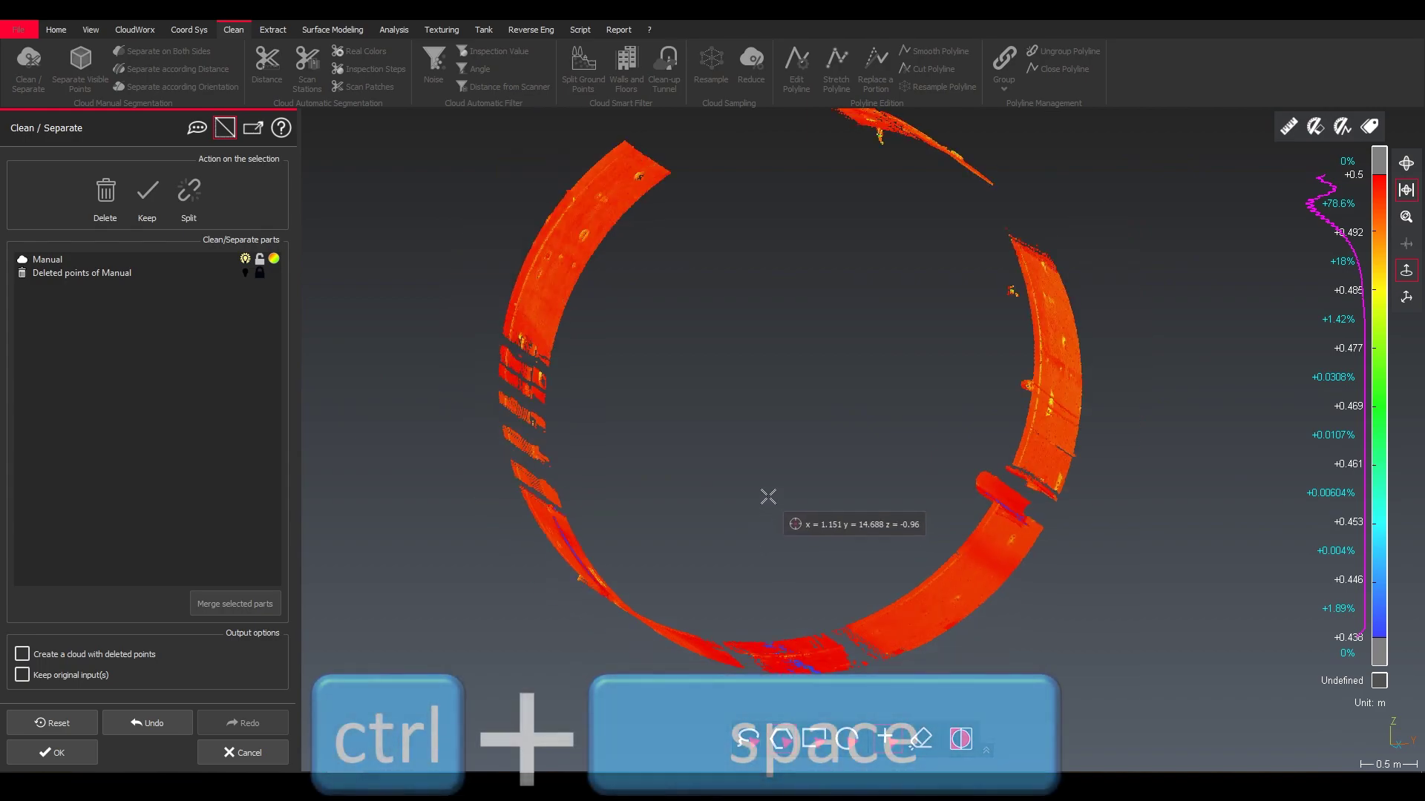
{"action": "key", "text": "ctrl+space"}
{"action": "scroll", "coordinate": [761, 407], "scroll_direction": "down", "scroll_amount": 3}
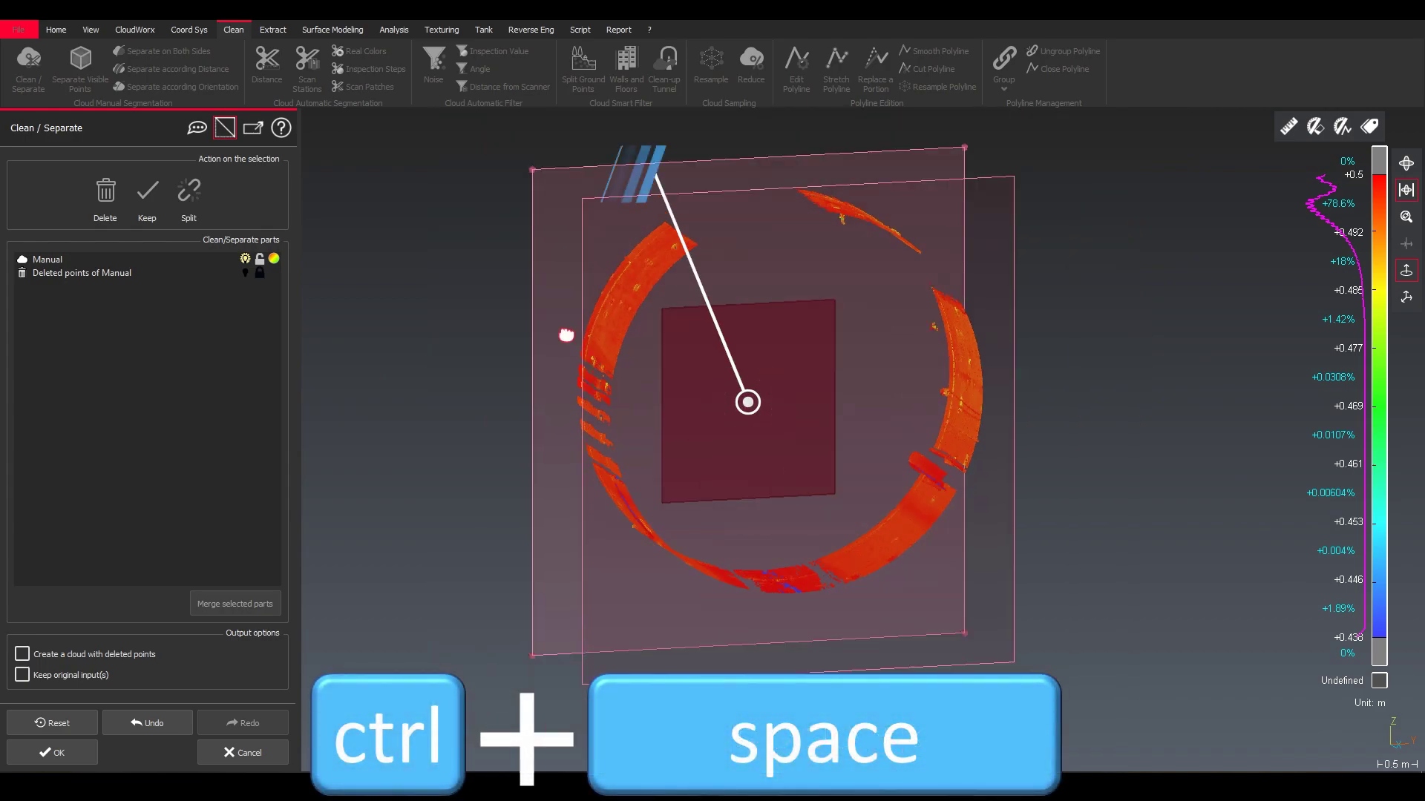
{"action": "middle_click_drag", "start_coordinate": [566, 334], "coordinate": [602, 365]}
{"action": "left_click_drag", "start_coordinate": [602, 365], "coordinate": [625, 385]}
{"action": "key", "text": "ctrl+space"}
- Draw a polygon selection along the lining beneath the rail supports in the new slice
{"action": "middle_click_drag", "start_coordinate": [843, 604], "coordinate": [875, 608]}
{"action": "scroll", "coordinate": [822, 584], "scroll_direction": "up", "scroll_amount": 5}
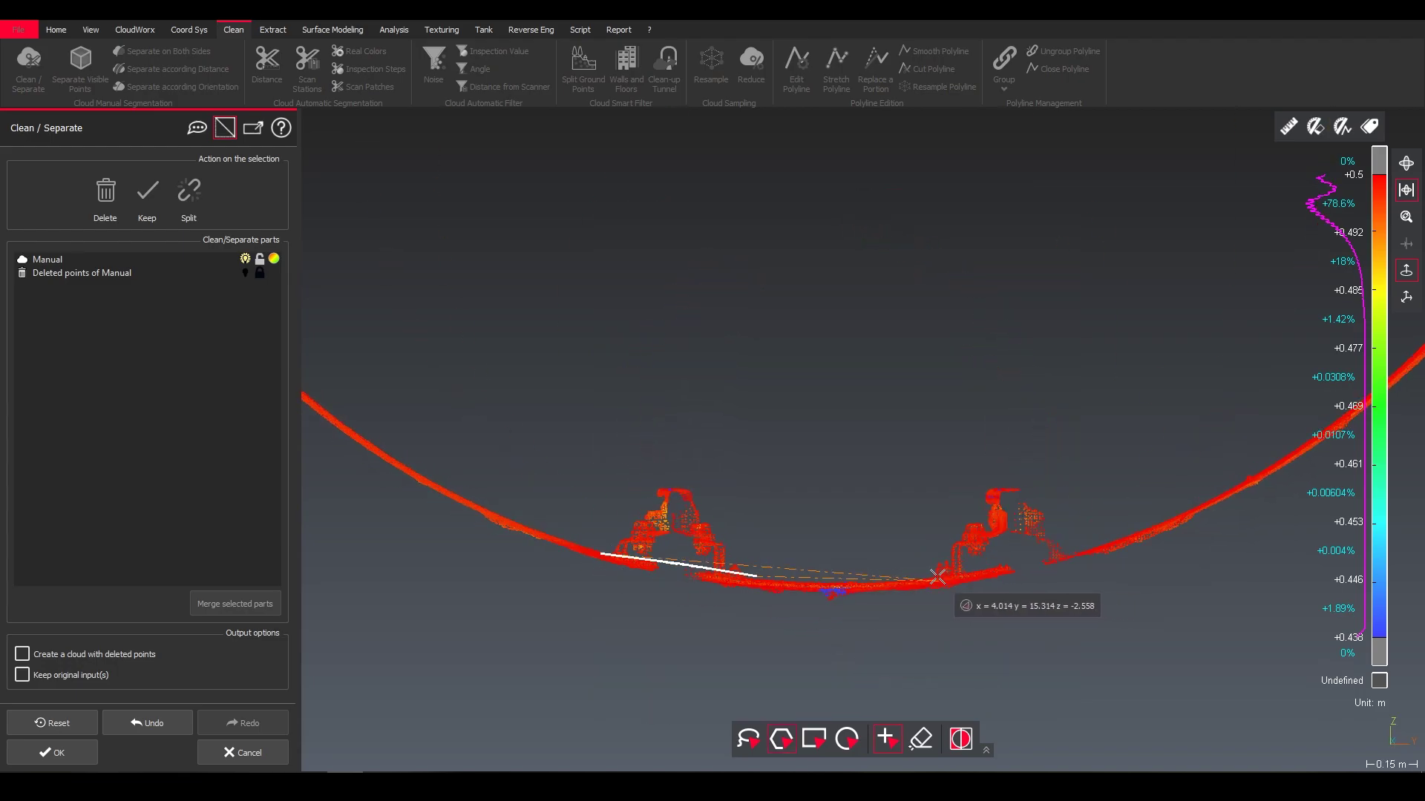
{"action": "right_click", "coordinate": [506, 384]}
{"action": "scroll", "coordinate": [668, 479], "scroll_direction": "down", "scroll_amount": 3}
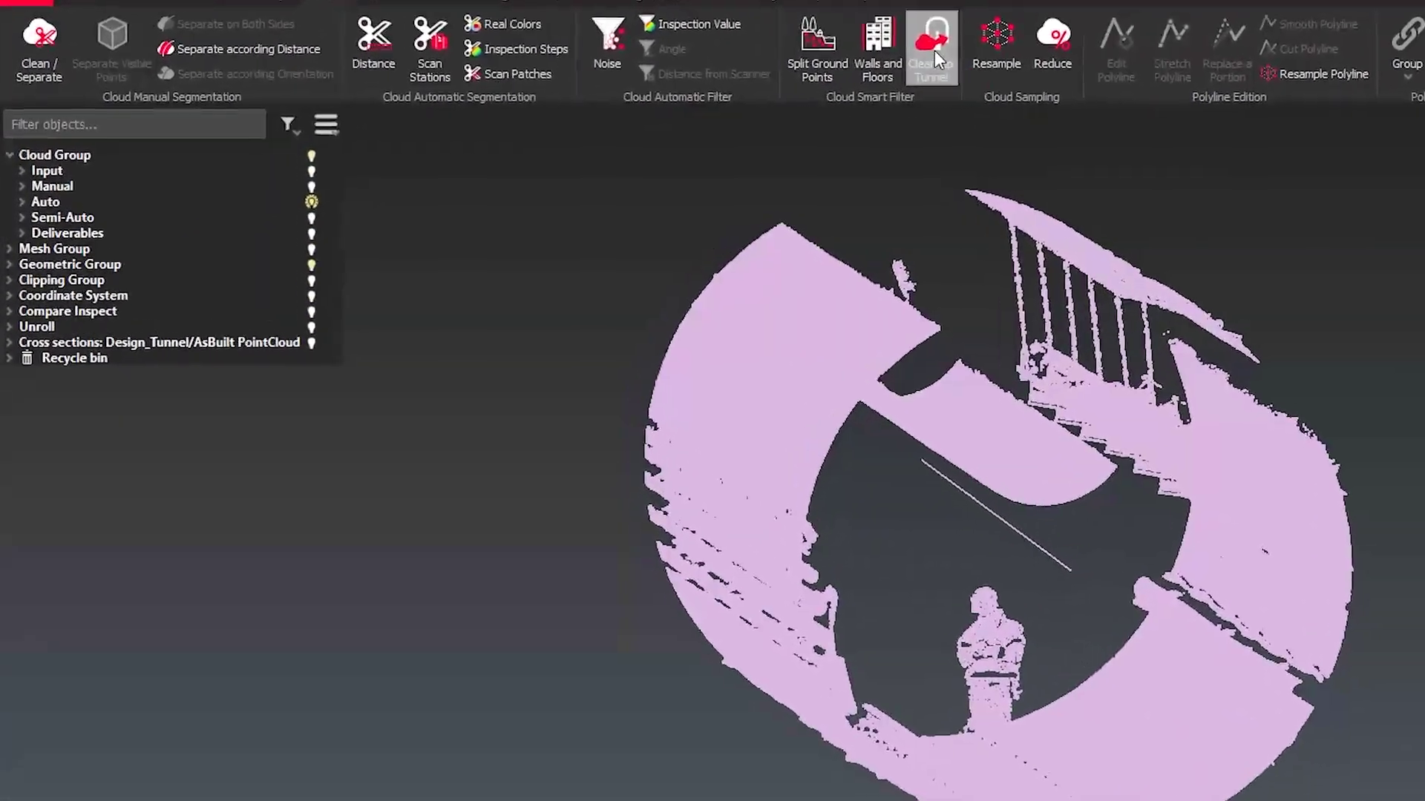
- Preview Clean-up Tunnel on the Auto cloud with a 1 m extraction step, Try to keep details, on-tunnel and NOT-on-tunnel clouds, and no tunnel mesh
{"action": "left_click", "coordinate": [936, 58]}
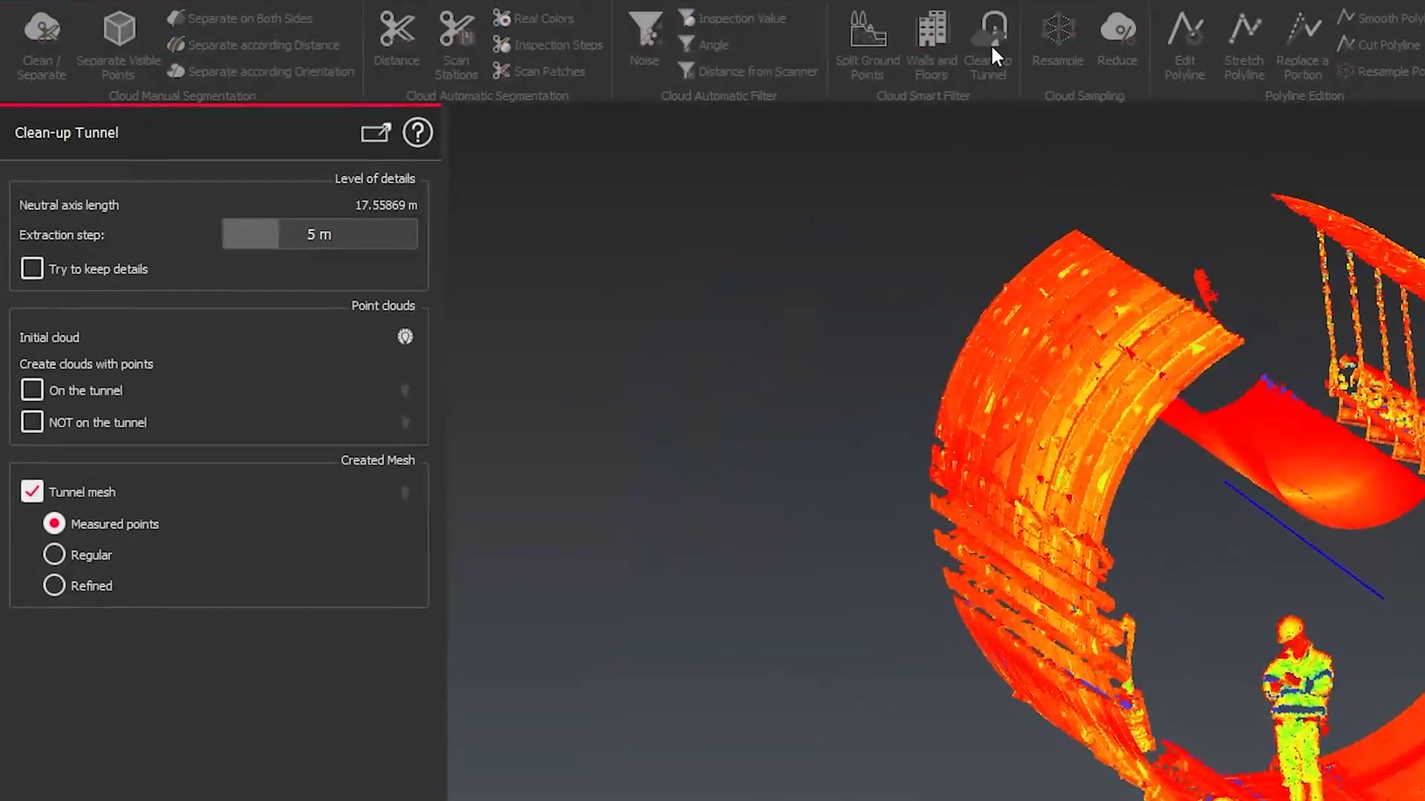
{"action": "left_click_drag", "start_coordinate": [1080, 398], "coordinate": [946, 452]}
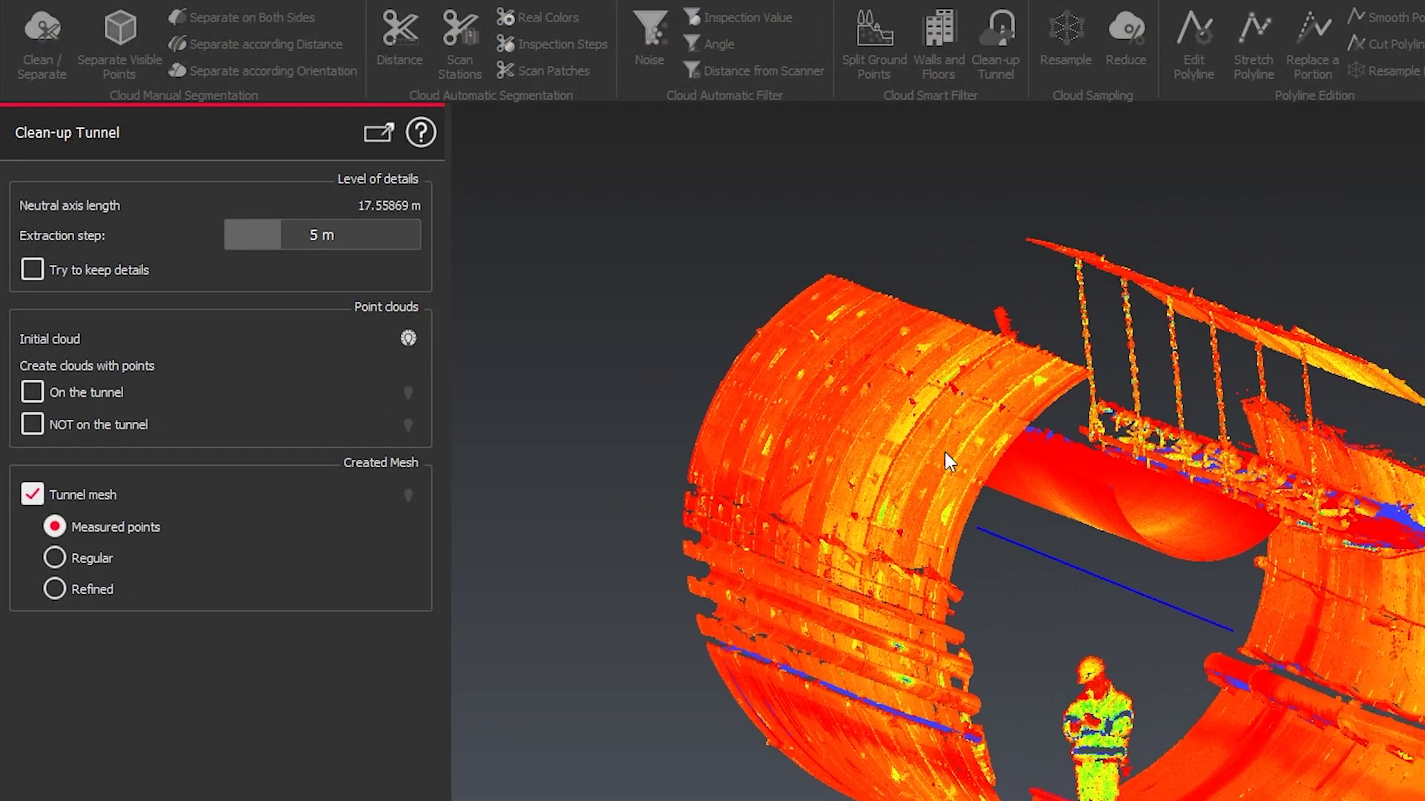
{"action": "middle_click_drag", "start_coordinate": [945, 452], "coordinate": [928, 452]}
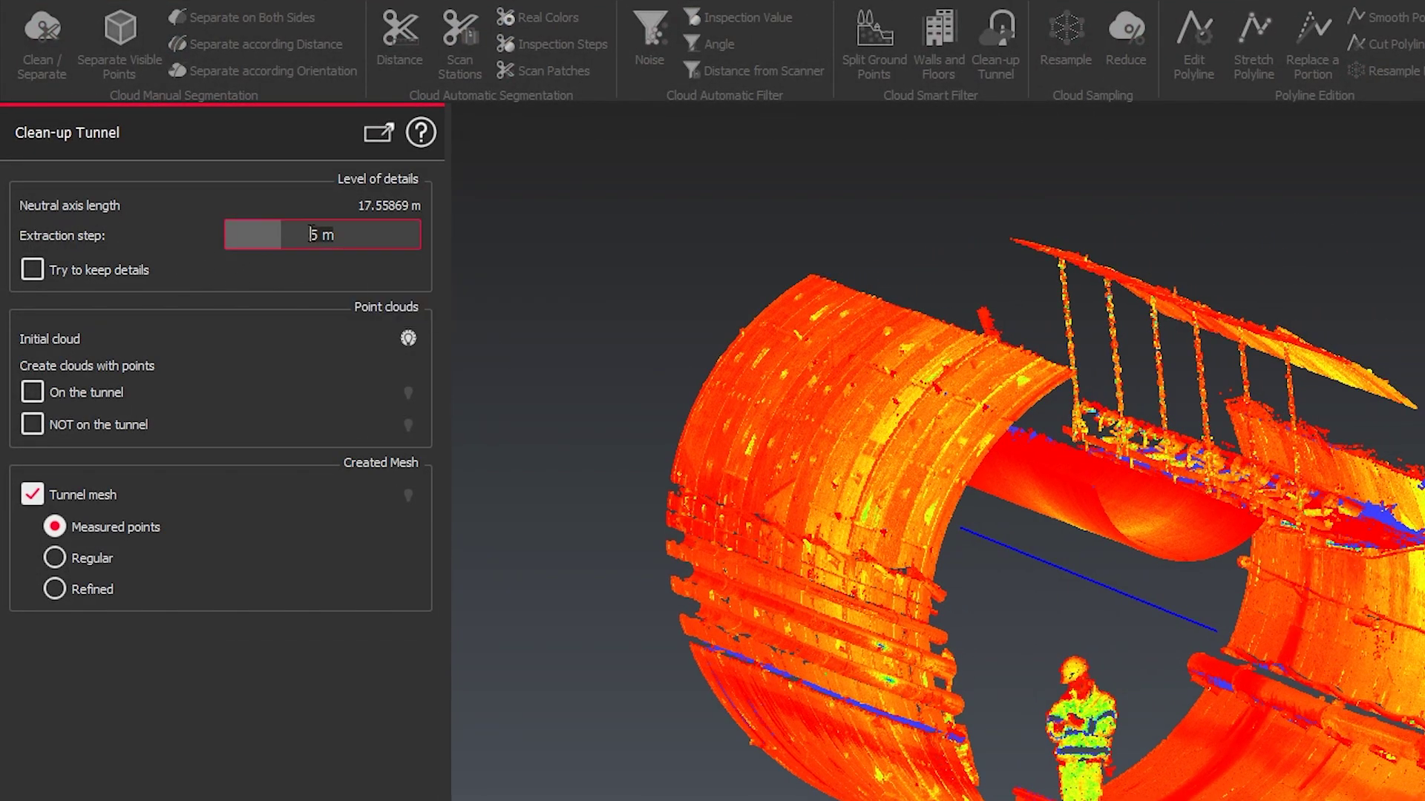
{"action": "left_click", "coordinate": [111, 271]}
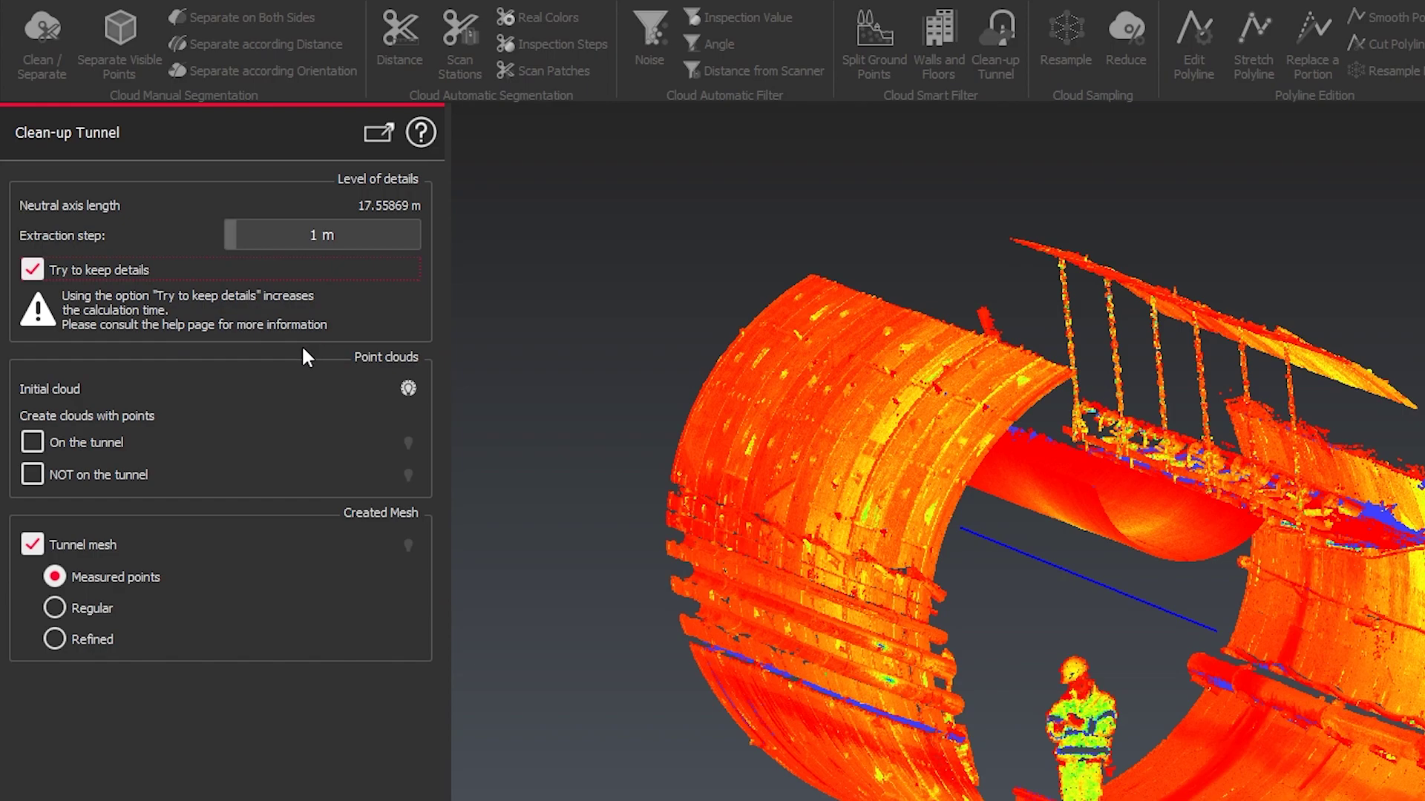
{"action": "left_click", "coordinate": [31, 475]}
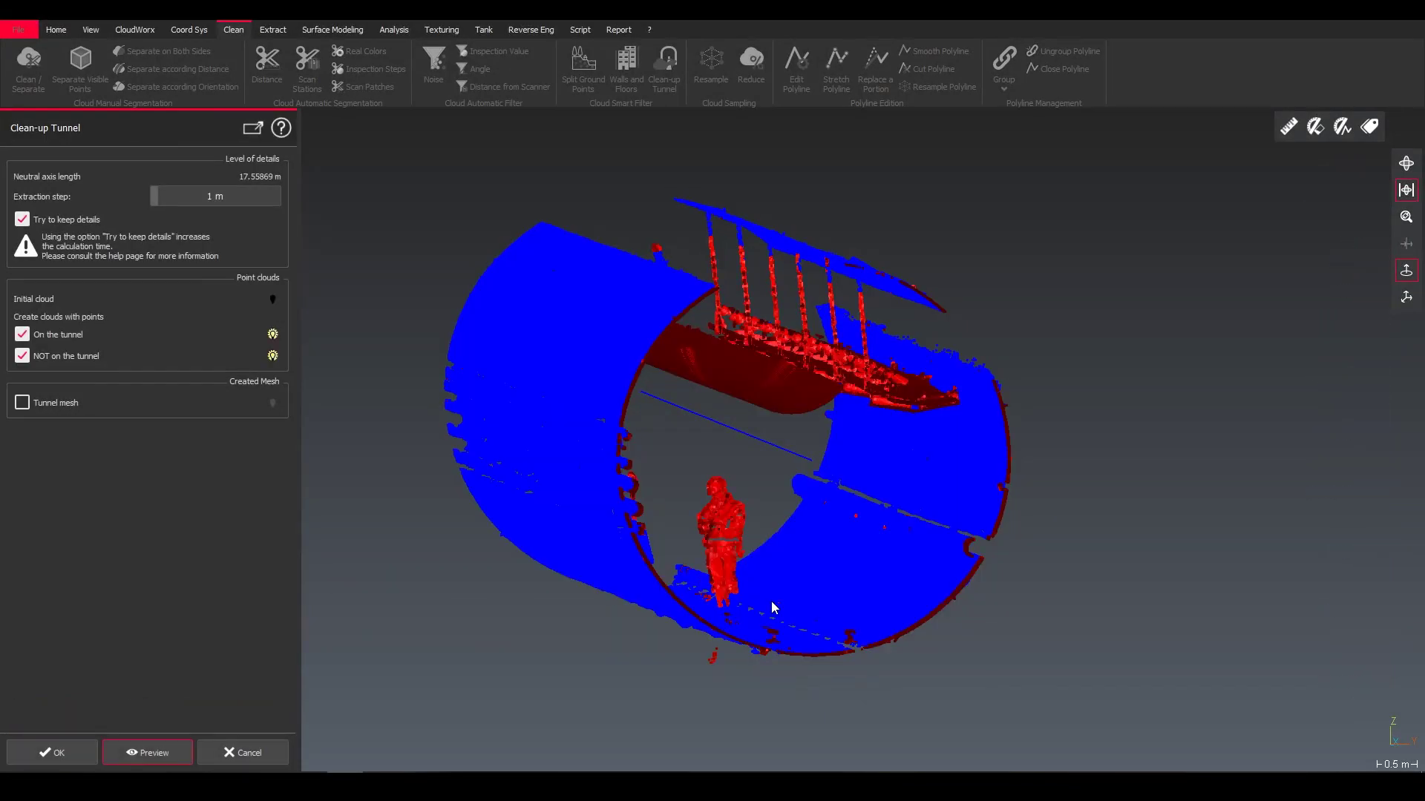
- Turn off Try to keep details and recompute the tunnel clean-up preview
{"action": "mouse_move", "coordinate": [772, 601]}
{"action": "left_mouse_down"}
{"action": "mouse_move", "coordinate": [781, 532]}
{"action": "mouse_move", "coordinate": [710, 545]}
{"action": "left_mouse_up"}
{"action": "scroll", "coordinate": [693, 517], "scroll_direction": "down", "scroll_amount": 2}
{"action": "scroll", "coordinate": [697, 525], "scroll_direction": "up", "scroll_amount": 4}
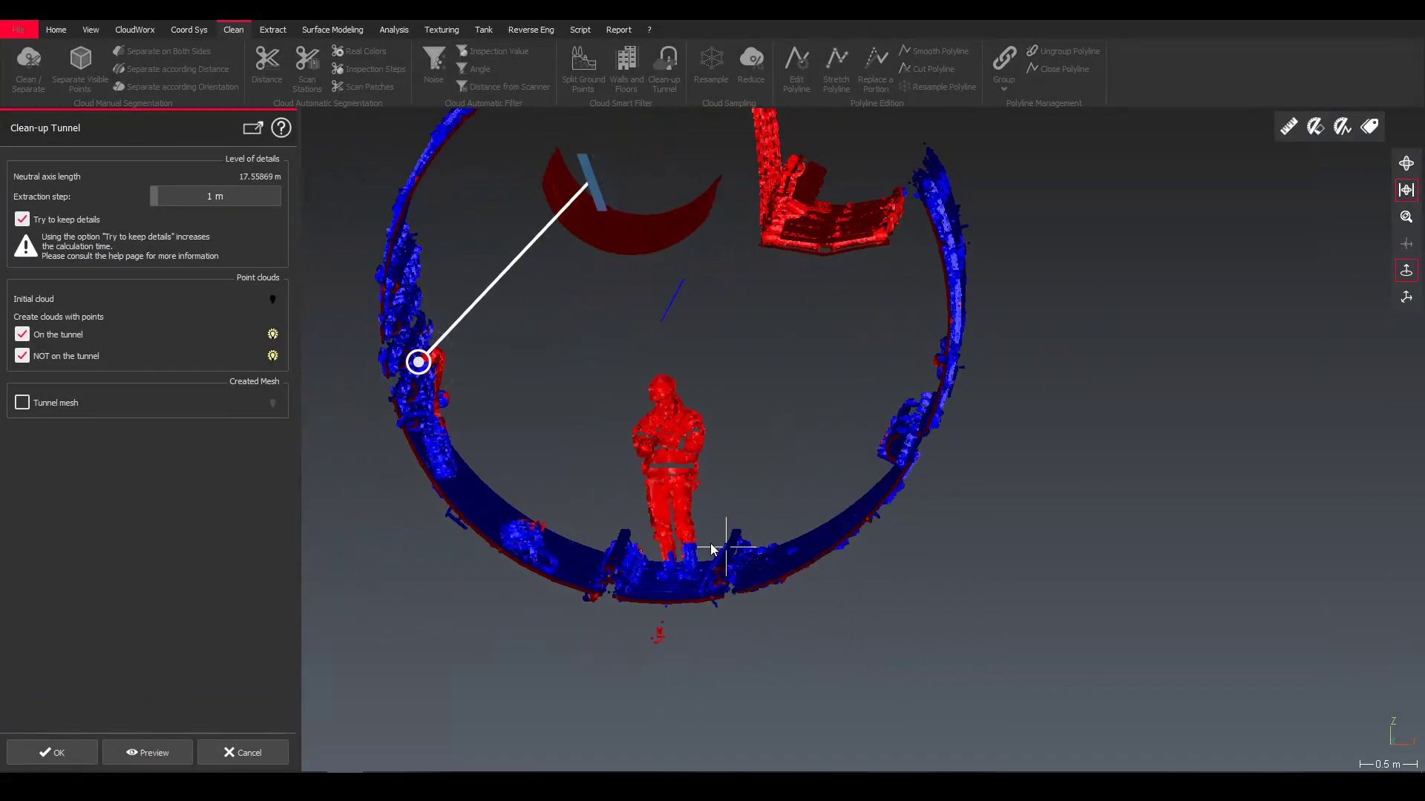
{"action": "left_click", "coordinate": [272, 357]}
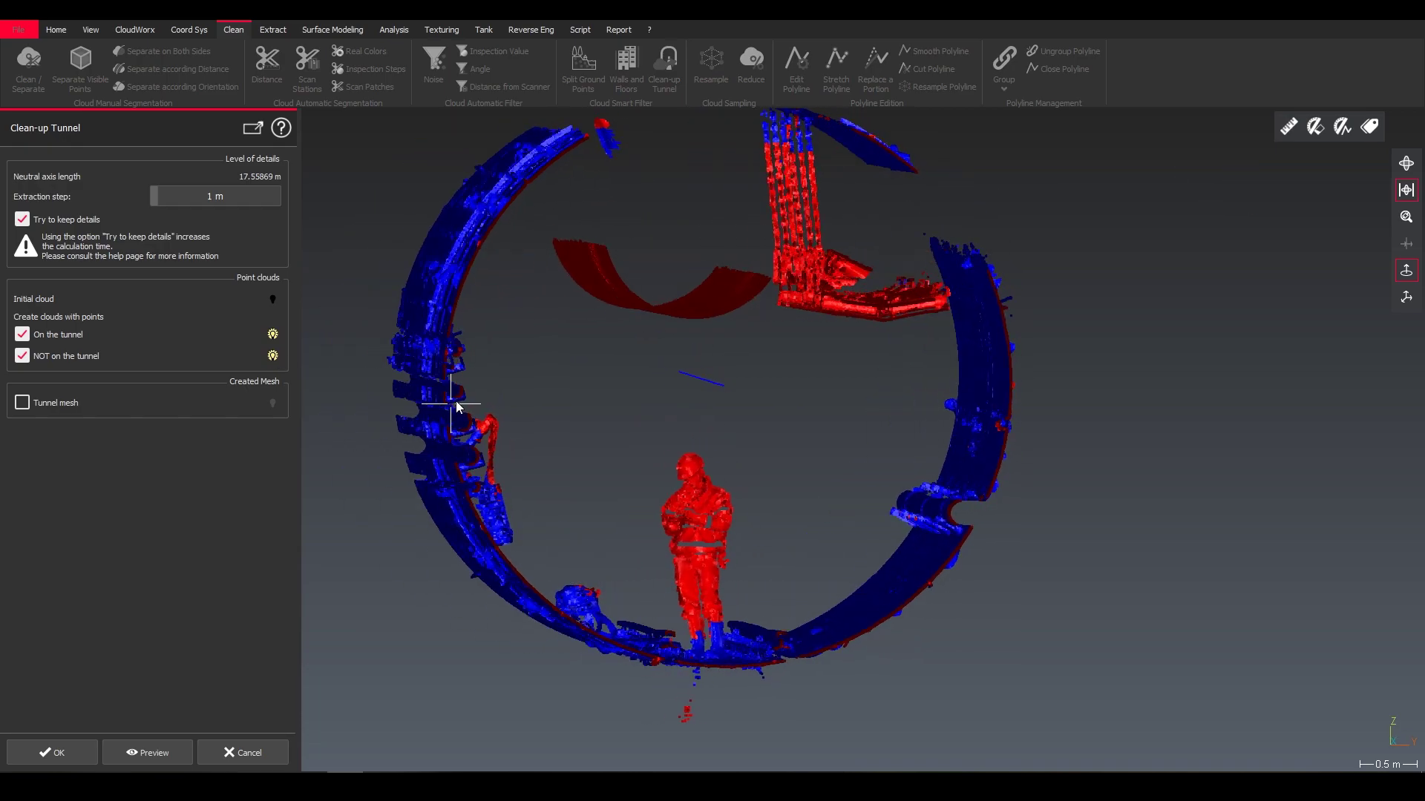
{"action": "left_click", "coordinate": [81, 243]}
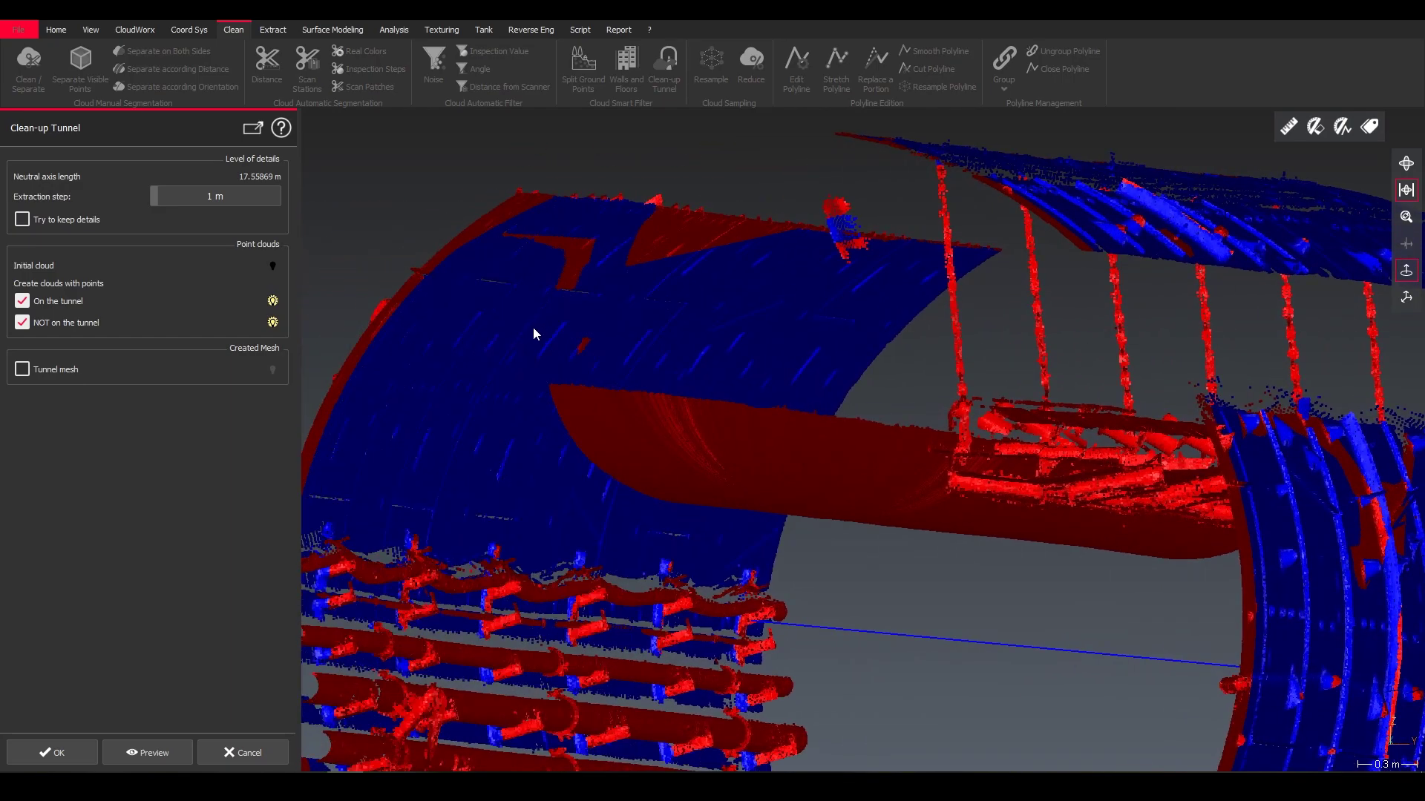
- Examine how the preview separates lining from equipment and person, toggling the display of the NOT on the tunnel cloud
{"action": "left_click_drag", "start_coordinate": [534, 327], "coordinate": [550, 334]}
{"action": "scroll", "coordinate": [550, 333], "scroll_direction": "down", "scroll_amount": 2}
{"action": "middle_click_drag", "start_coordinate": [532, 375], "coordinate": [566, 279]}
{"action": "scroll", "coordinate": [594, 372], "scroll_direction": "down", "scroll_amount": 2}
{"action": "middle_click_drag", "start_coordinate": [628, 499], "coordinate": [579, 423]}
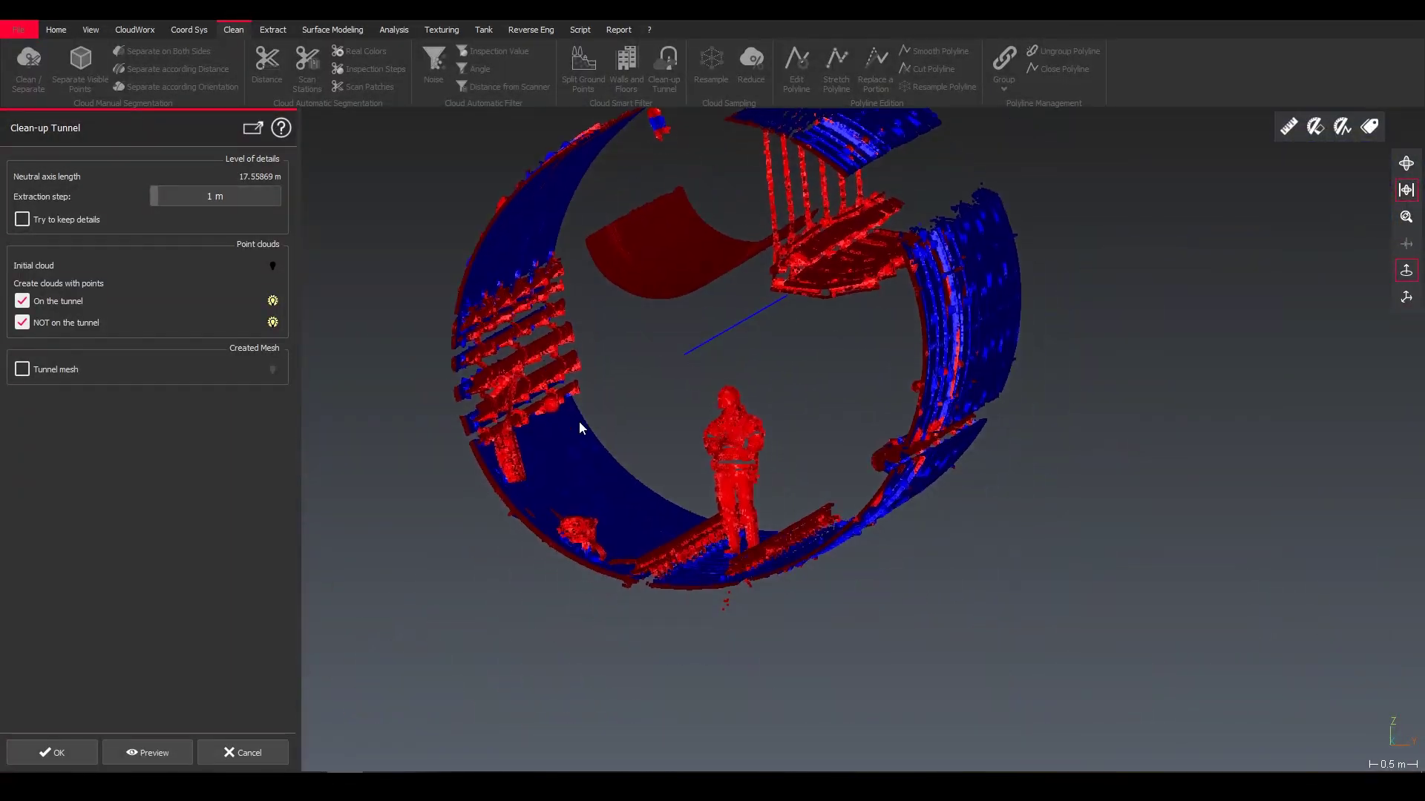
{"action": "left_click_drag", "start_coordinate": [589, 458], "coordinate": [721, 448]}
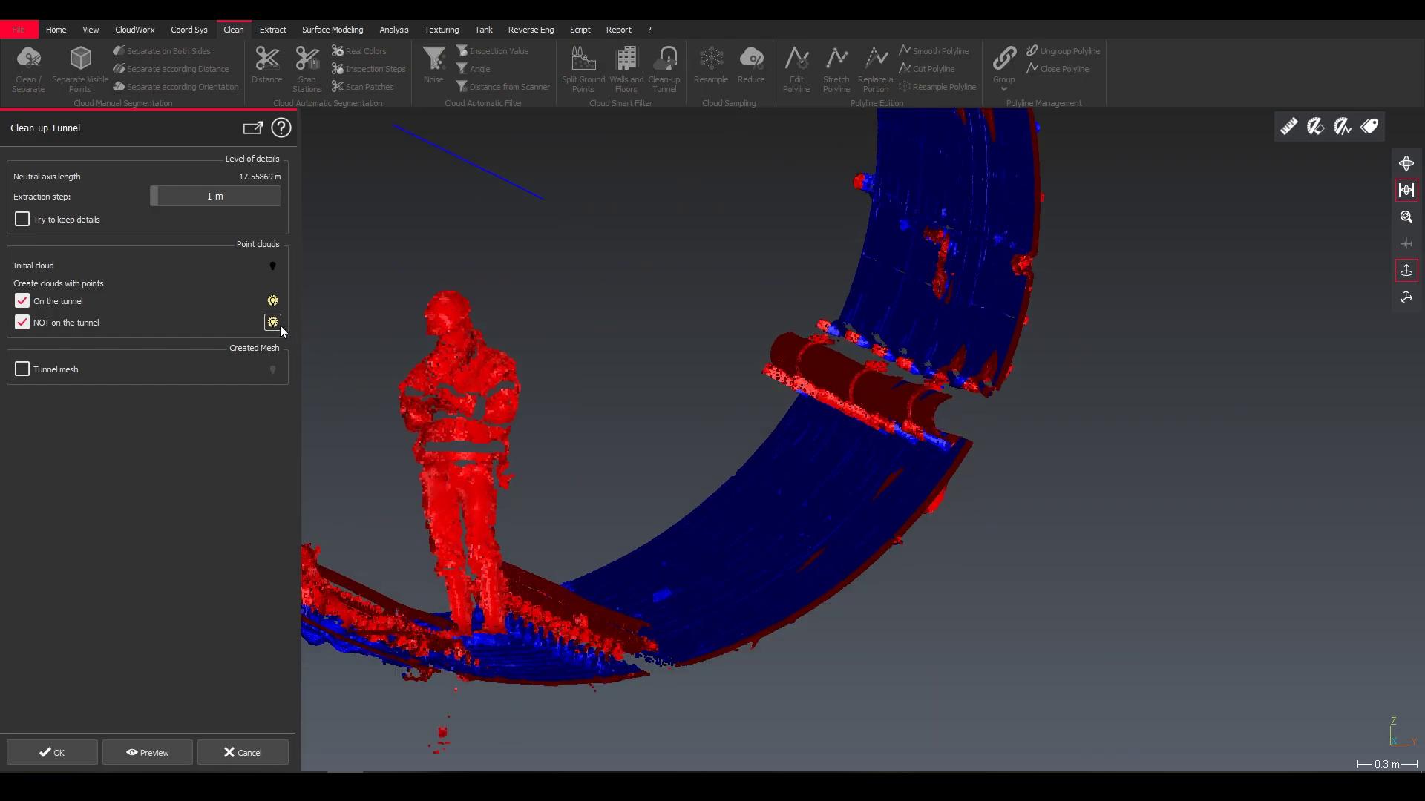
{"action": "left_click", "coordinate": [282, 327]}
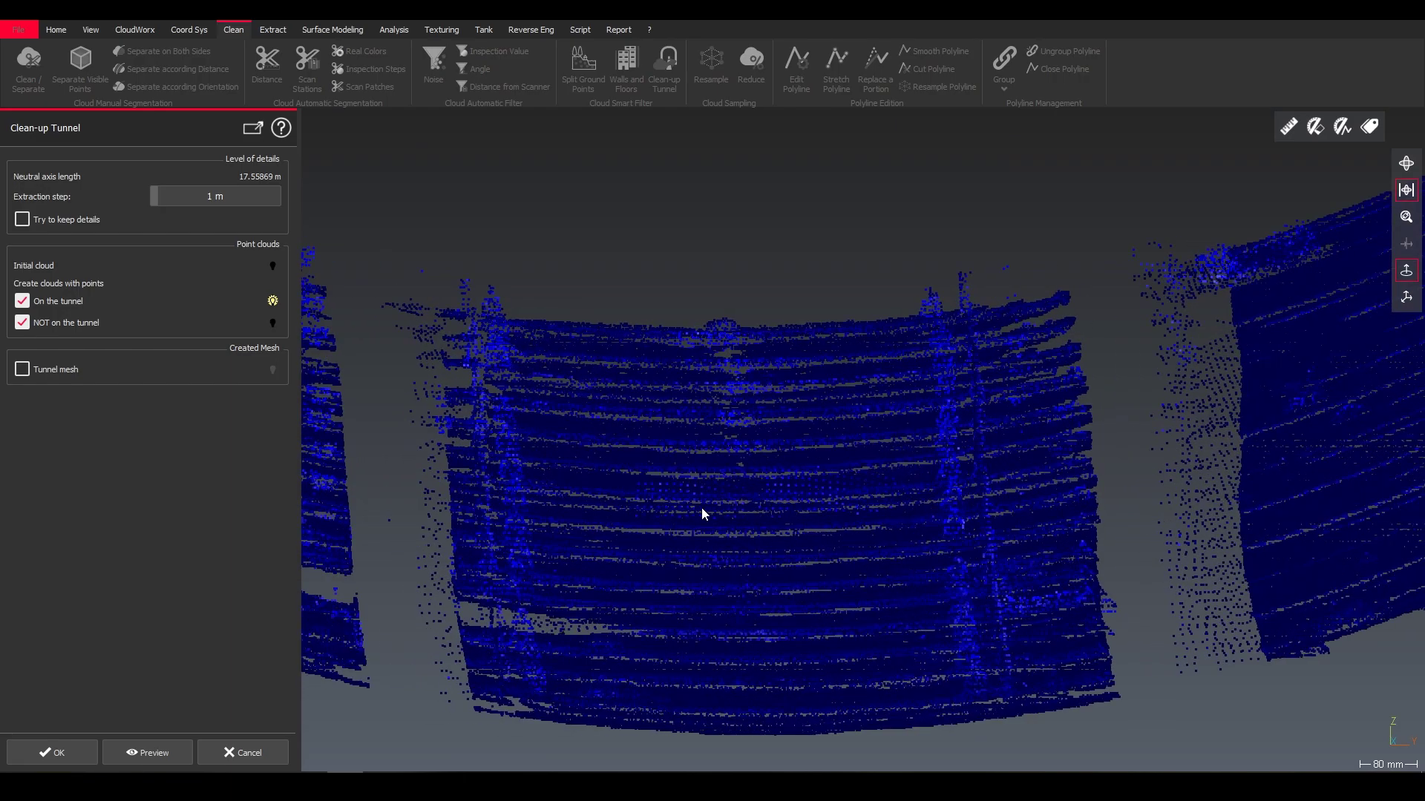
{"action": "left_click", "coordinate": [273, 323]}
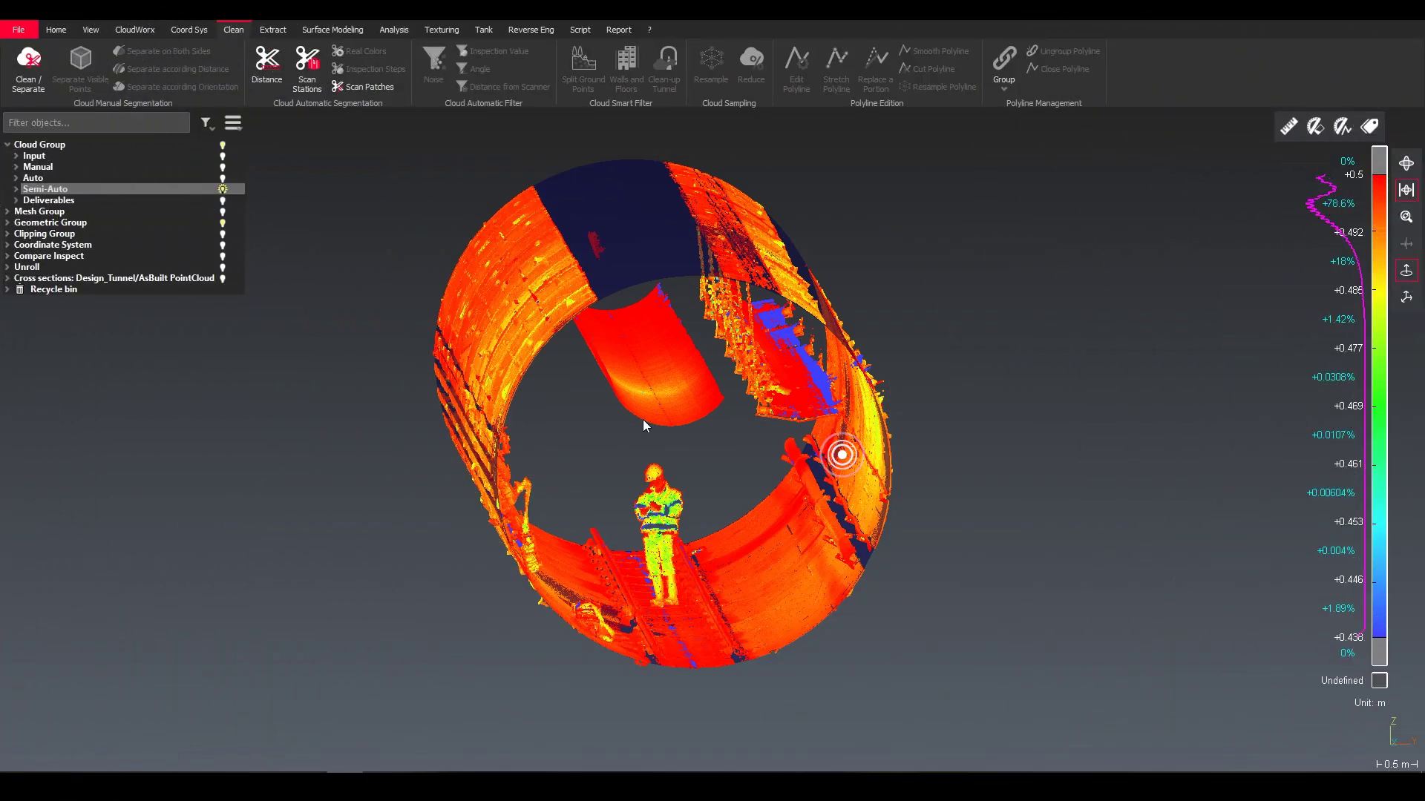
- Preview Separate according Distance on the Semi-auto cloud against its extracted cylinder, with a 0.02 m threshold and both close and far point outputs
{"action": "left_click_drag", "start_coordinate": [640, 380], "coordinate": [561, 266]}
{"action": "left_click", "coordinate": [501, 301]}
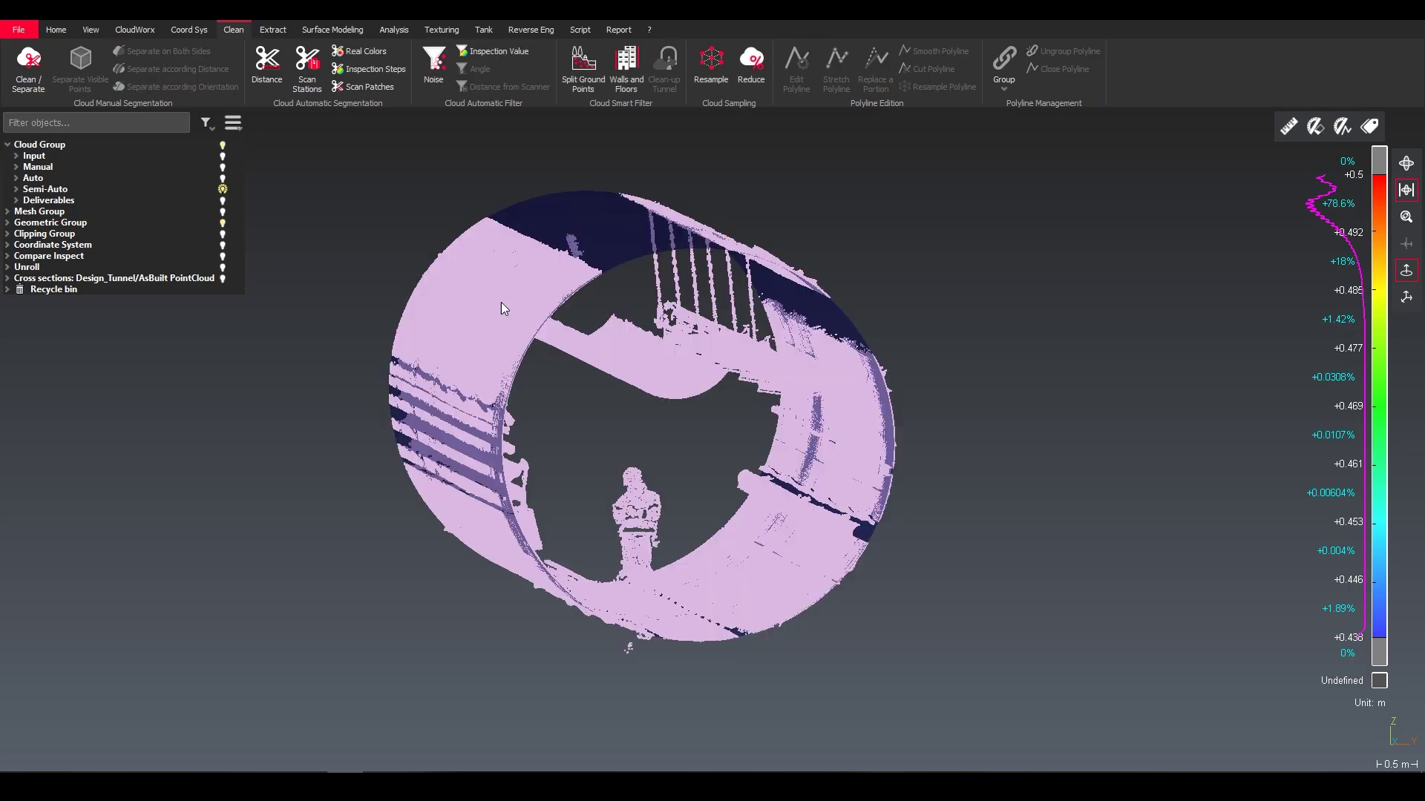
{"action": "left_click_drag", "start_coordinate": [606, 314], "coordinate": [457, 234]}
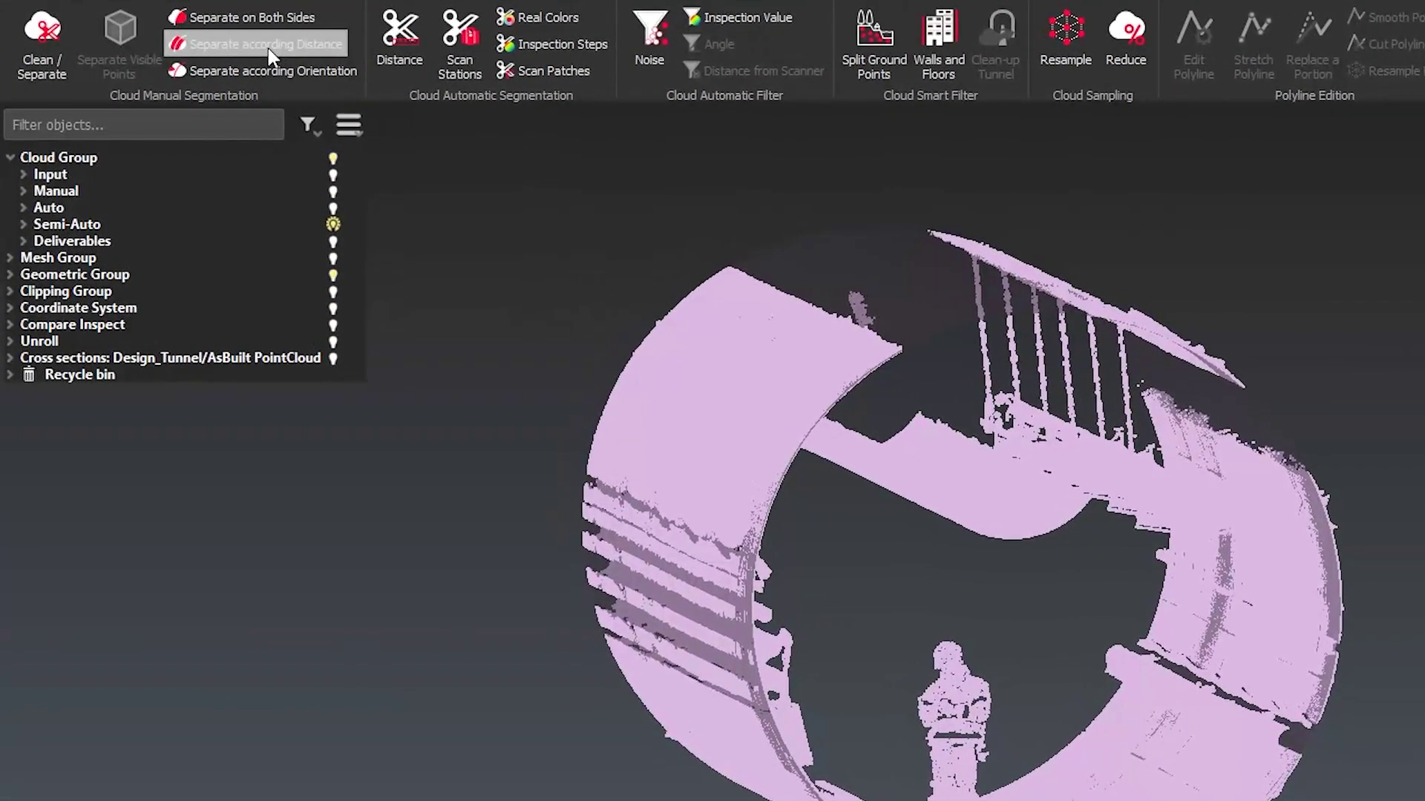
{"action": "left_click", "coordinate": [269, 47]}
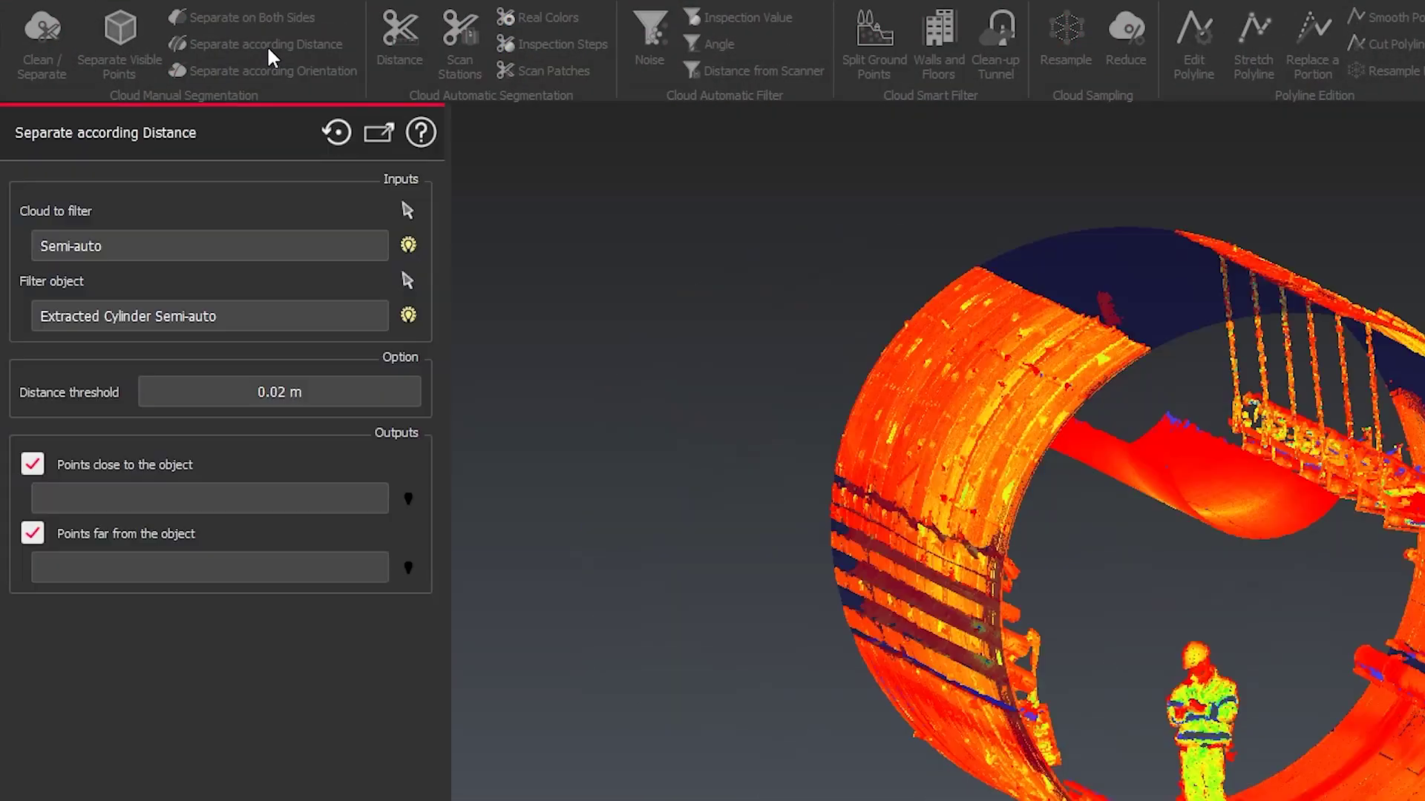
{"action": "left_click", "coordinate": [297, 402]}
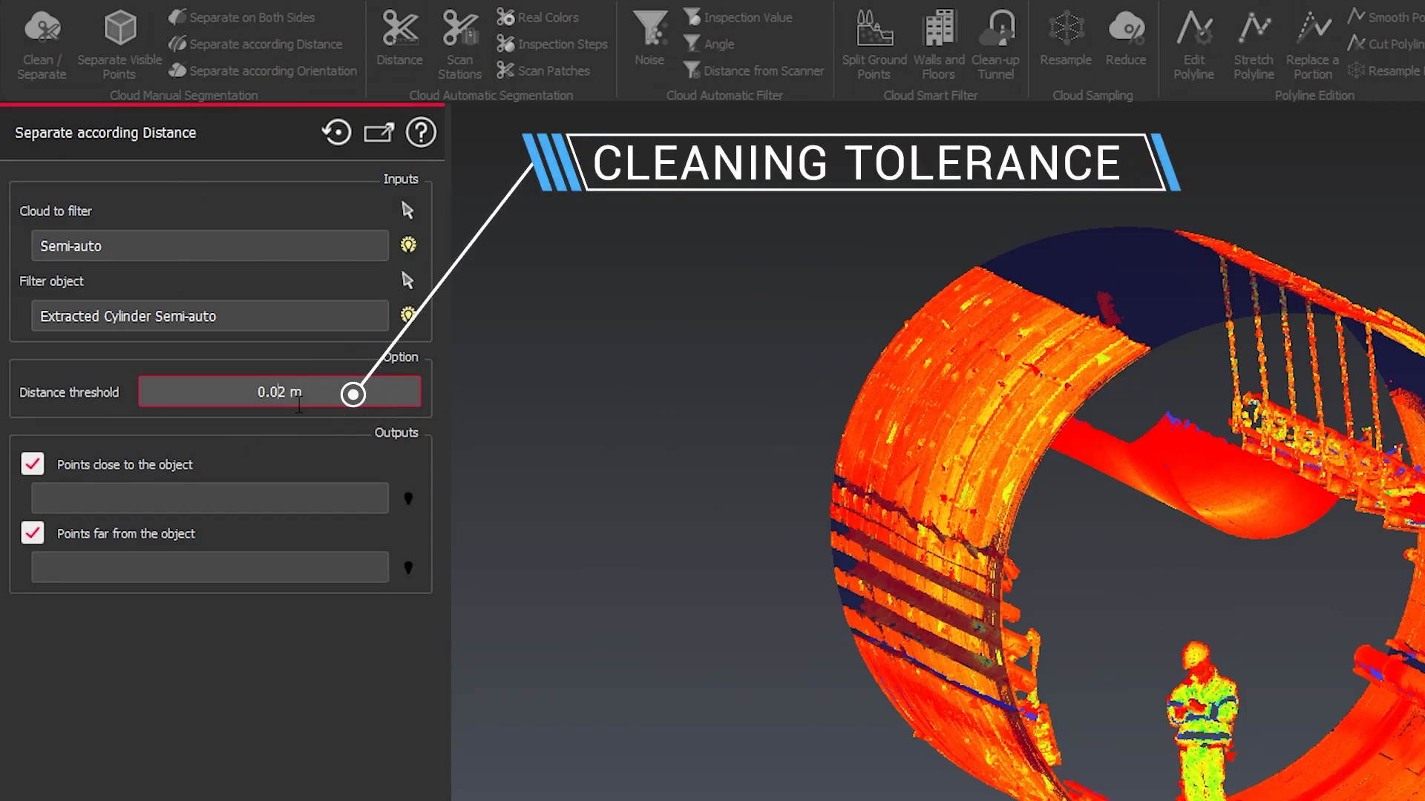
{"action": "key", "text": "Delete"}
{"action": "type", "text": "3"}
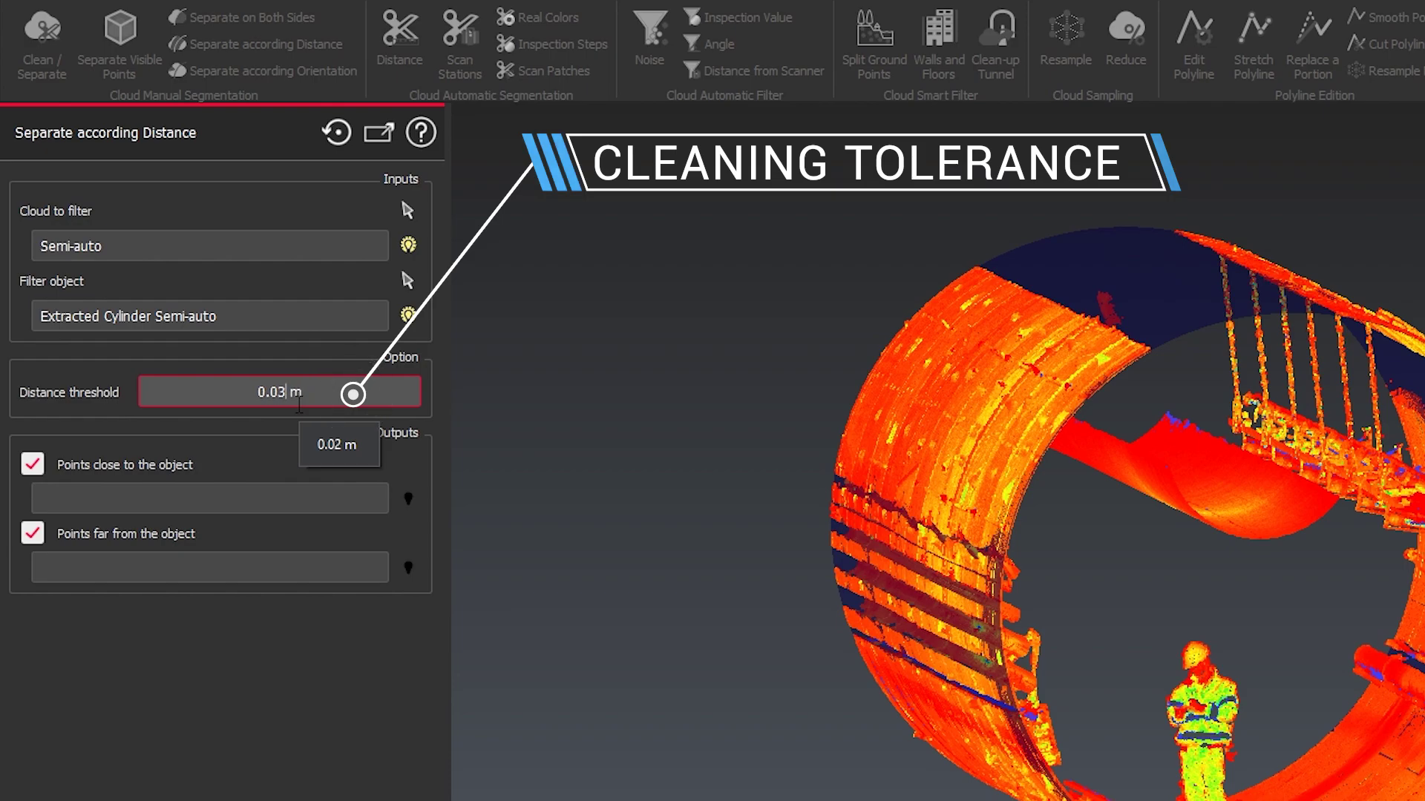
{"action": "key", "text": "BackSpace"}
{"action": "type", "text": "2"}
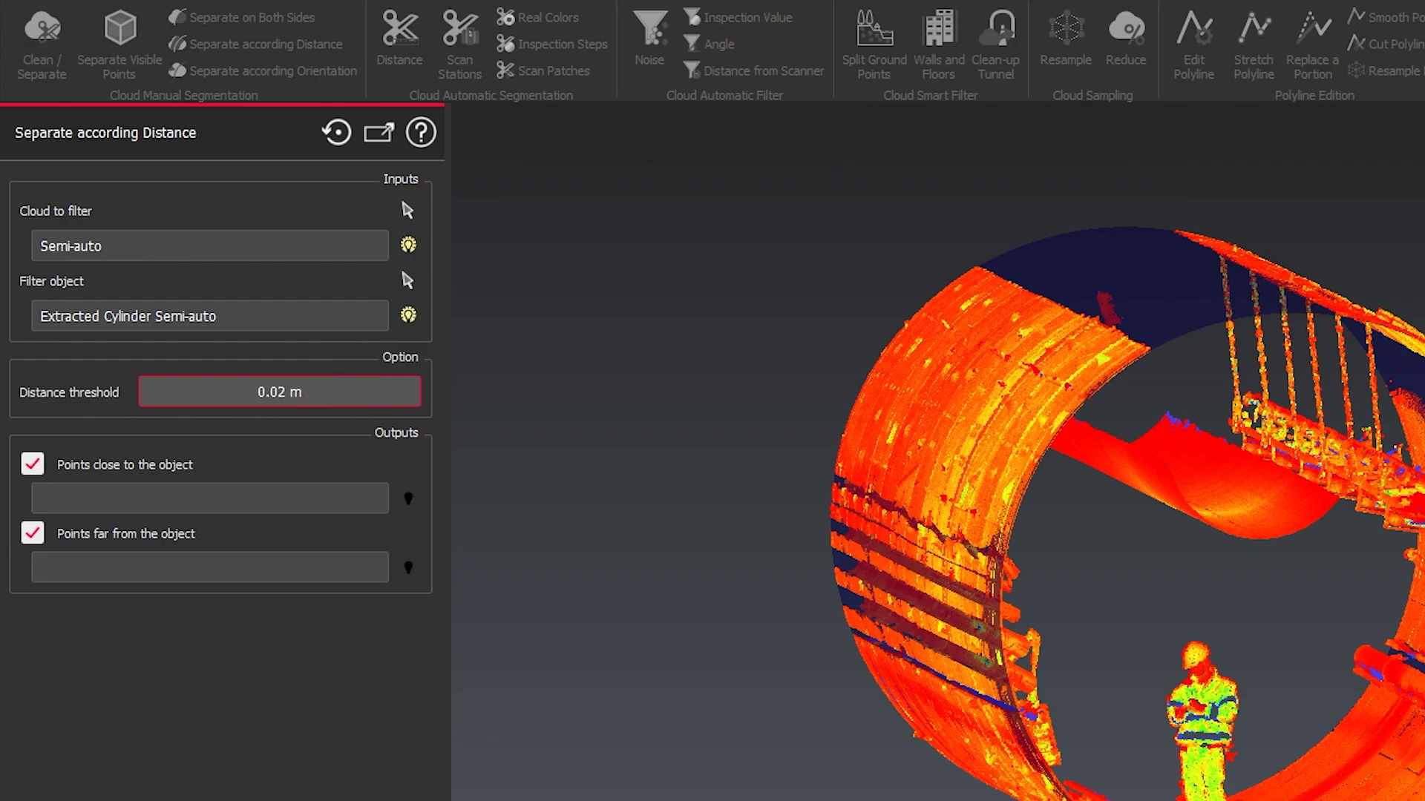
{"action": "key", "text": "Return"}
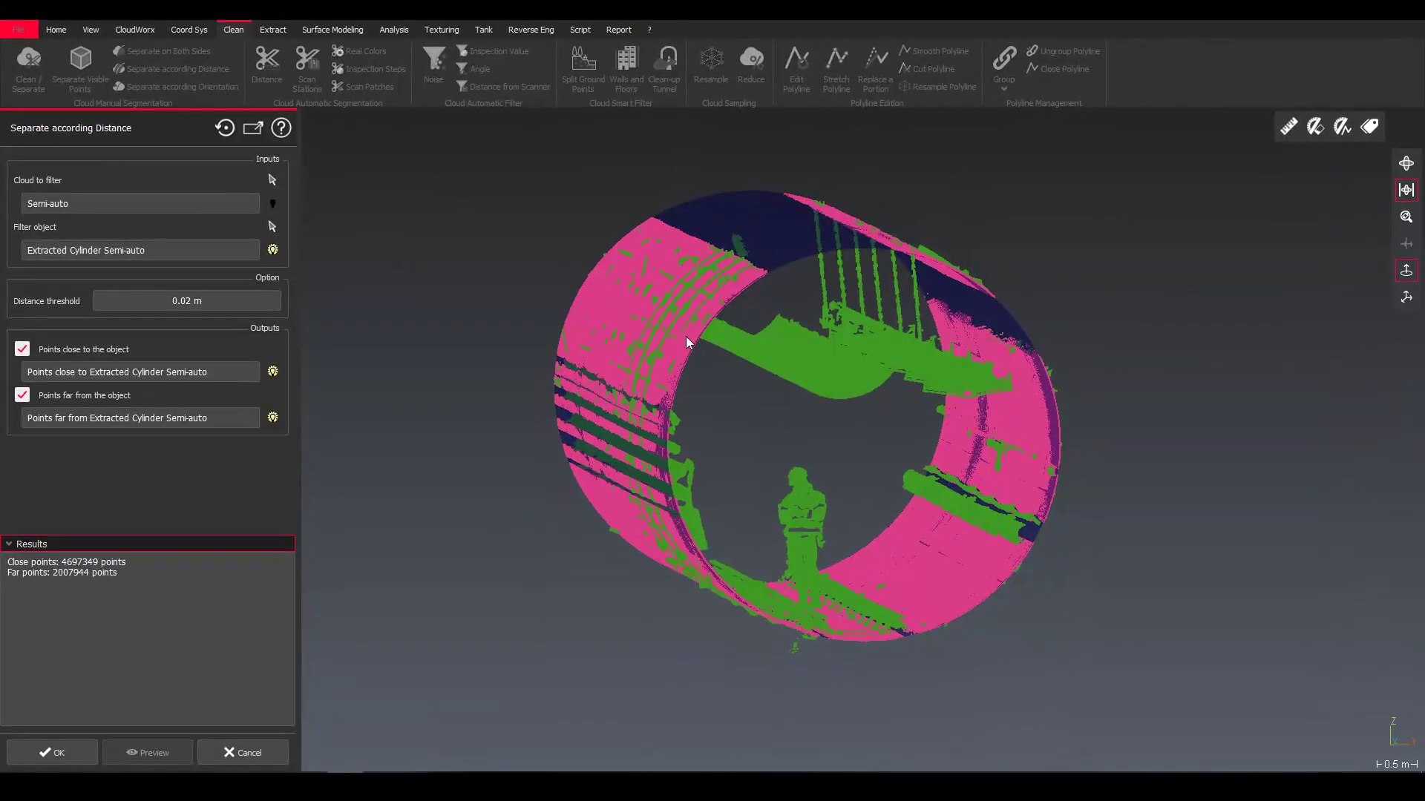
- Examine the separation preview around the lining edge and the side rail supports
{"action": "scroll", "coordinate": [686, 336], "scroll_direction": "up", "scroll_amount": 10}
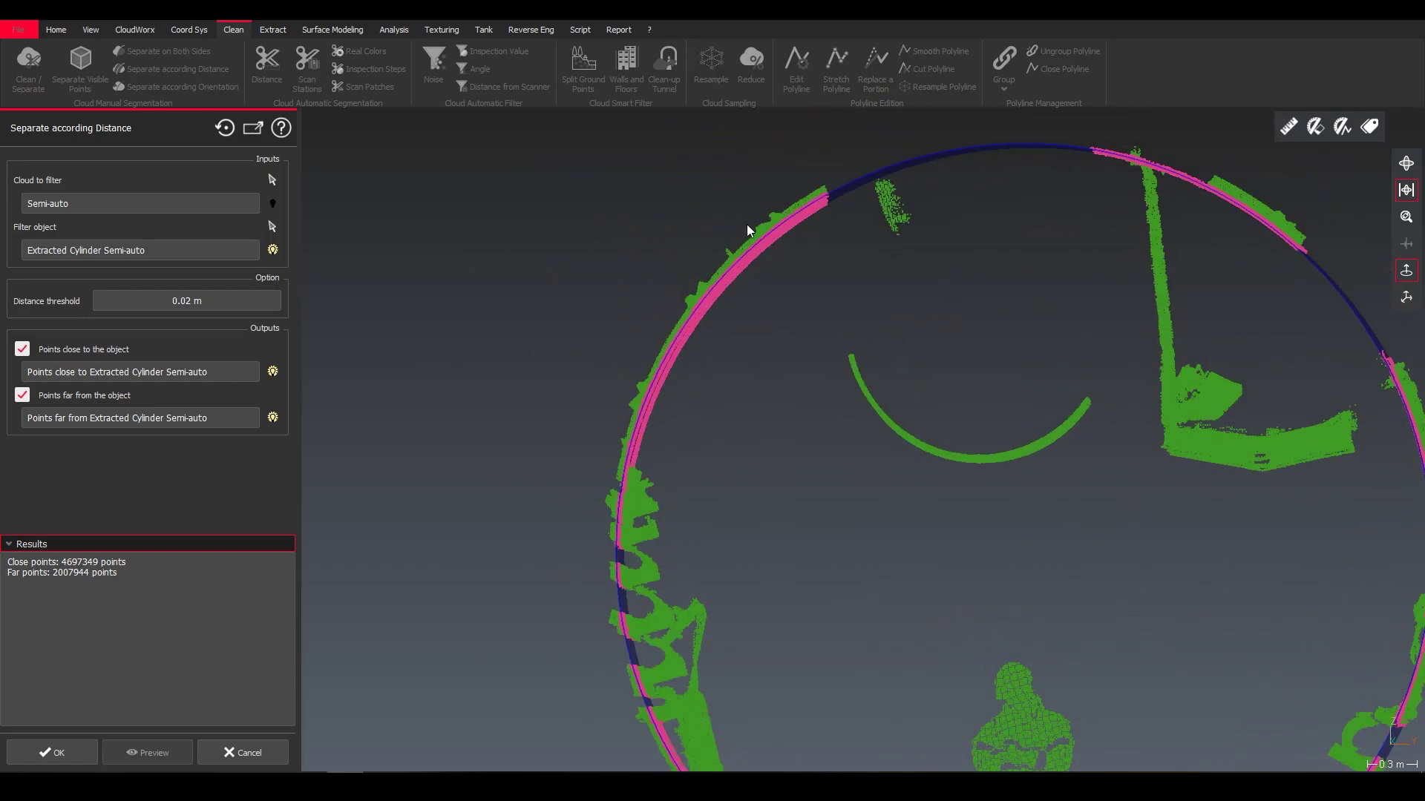
{"action": "scroll", "coordinate": [763, 306], "scroll_direction": "up", "scroll_amount": 10}
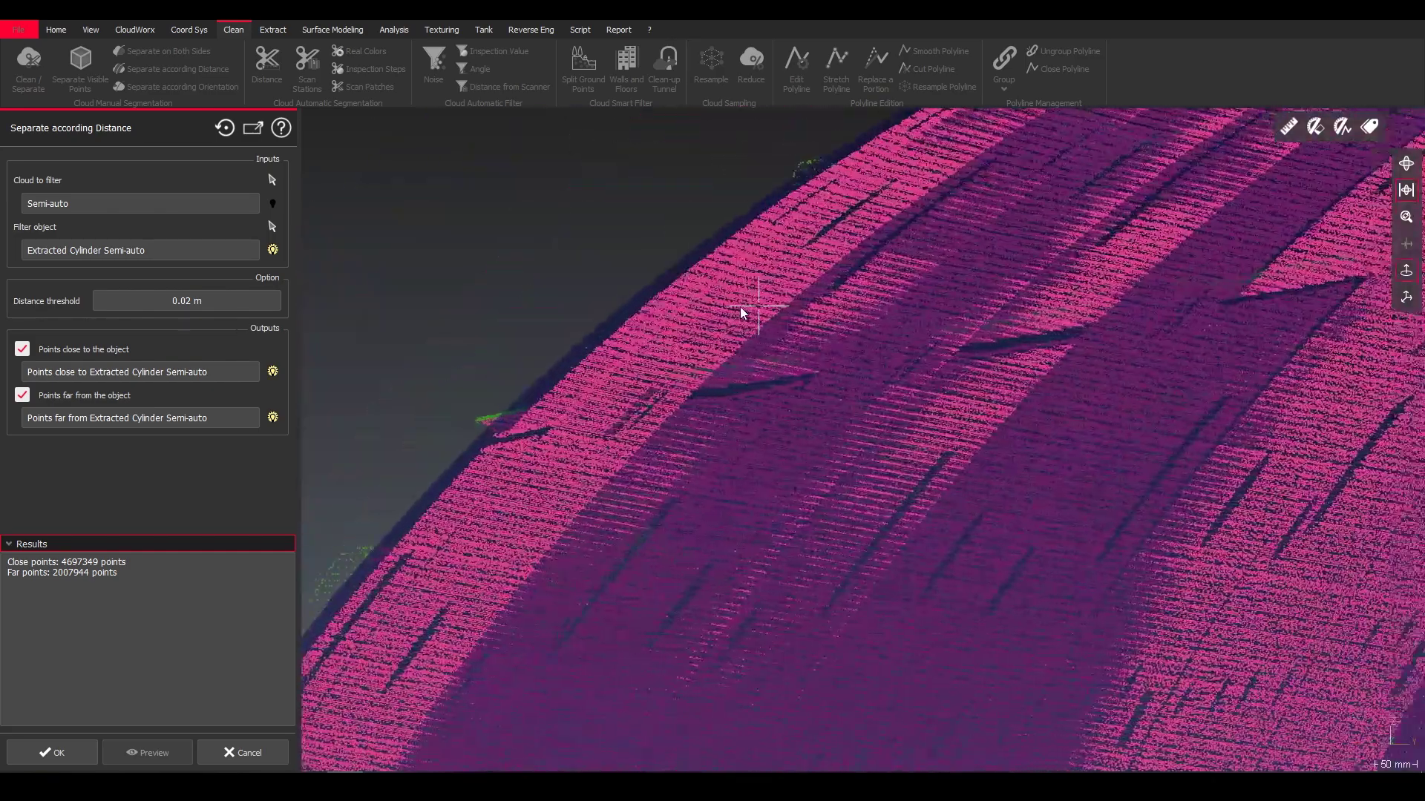
{"action": "scroll", "coordinate": [726, 318], "scroll_direction": "down", "scroll_amount": 10}
{"action": "middle_click_drag", "start_coordinate": [738, 378], "coordinate": [670, 222]}
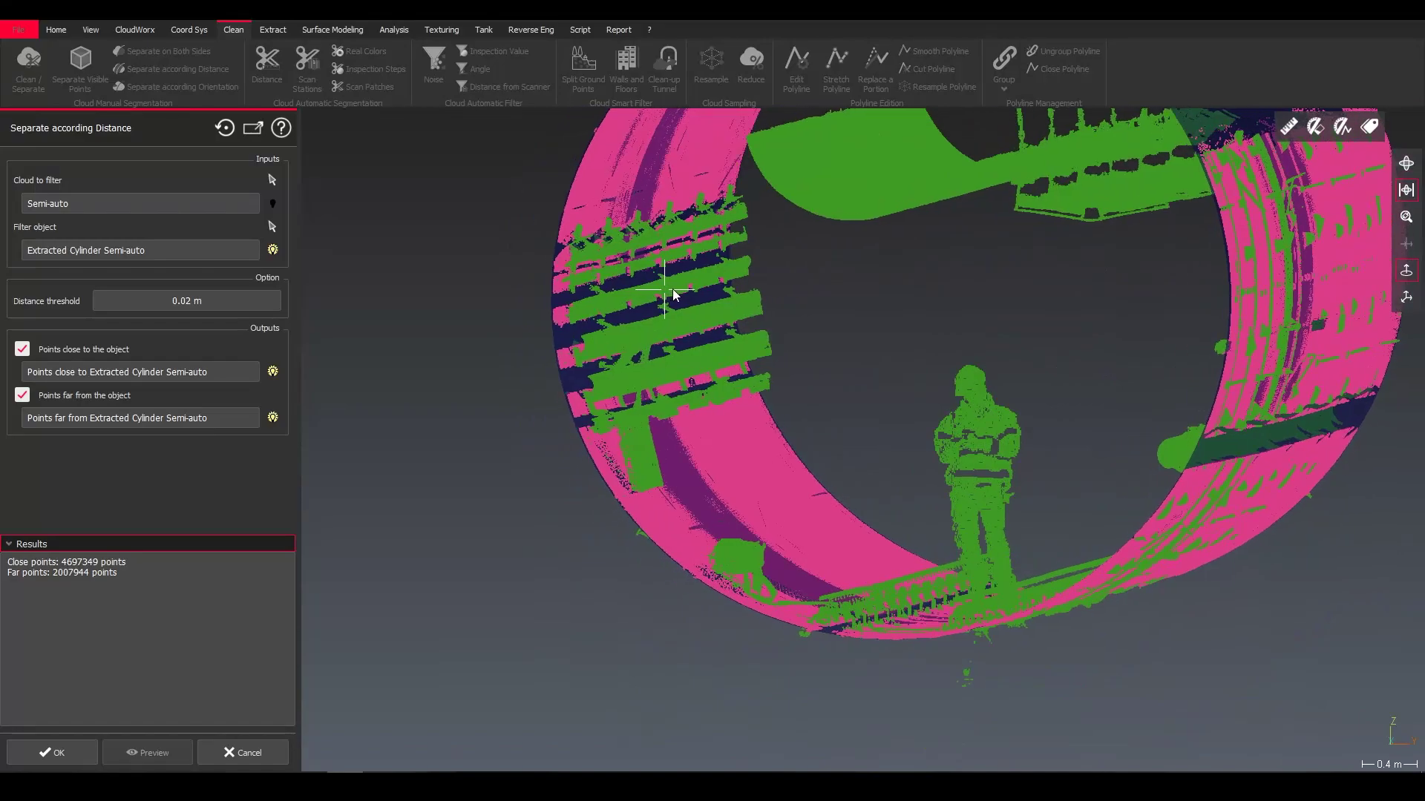
{"action": "left_click_drag", "start_coordinate": [672, 288], "coordinate": [650, 306]}
{"action": "scroll", "coordinate": [604, 340], "scroll_direction": "up", "scroll_amount": 5}
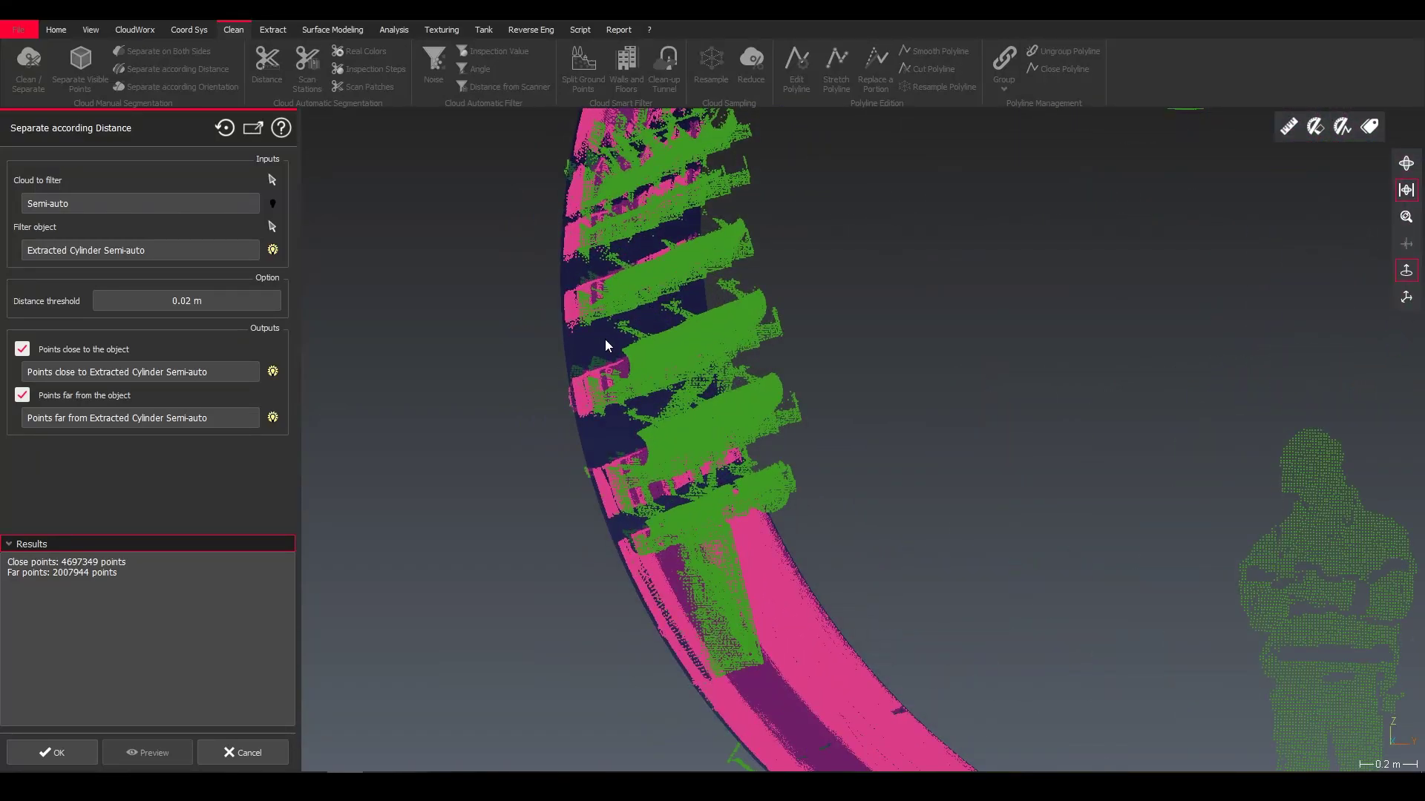
- Hide the points far from the cylinder and examine how closely the remaining lining points follow it around the tunnel
{"action": "left_click", "coordinate": [275, 414]}
{"action": "scroll", "coordinate": [642, 291], "scroll_direction": "up", "scroll_amount": 3}
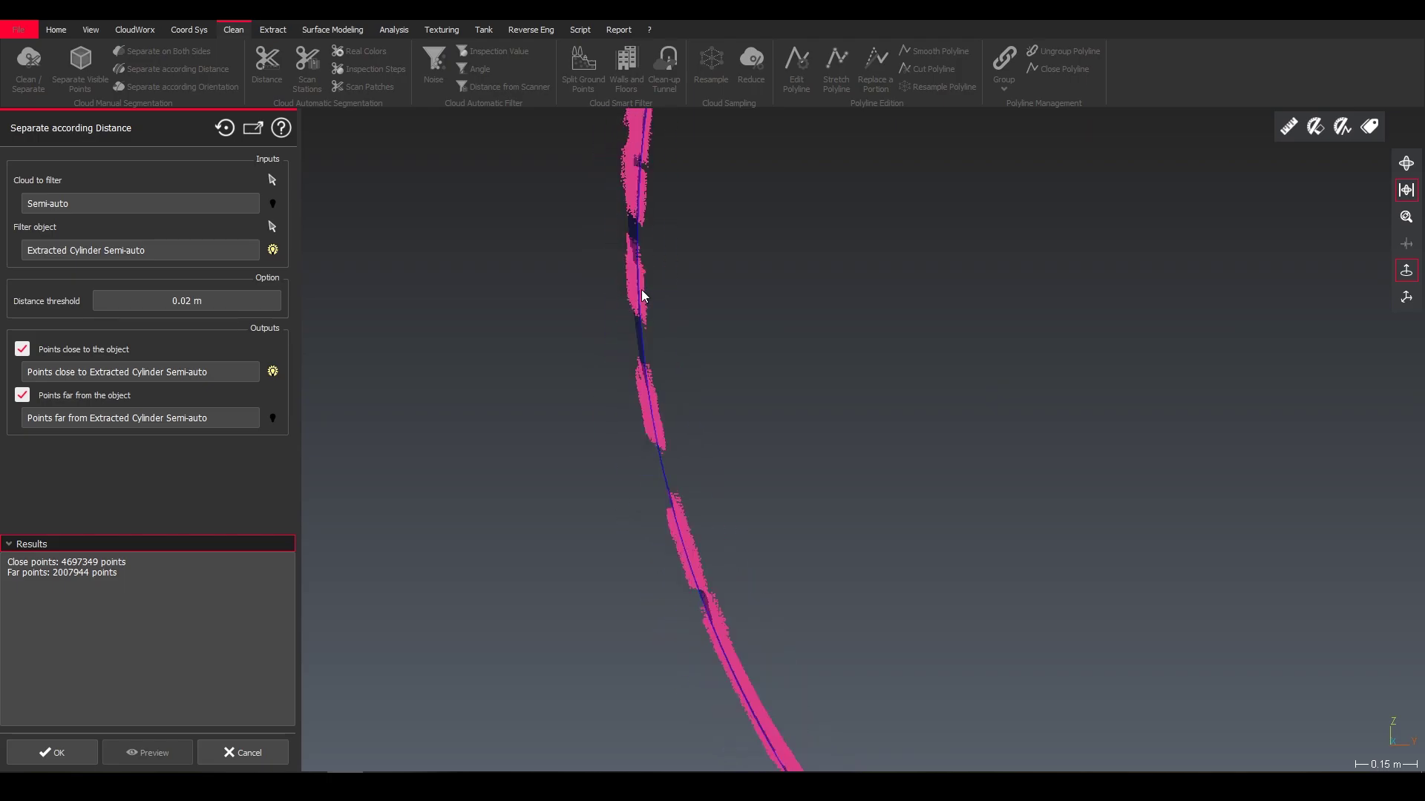
{"action": "scroll", "coordinate": [598, 309], "scroll_direction": "down", "scroll_amount": 7}
{"action": "middle_click_drag", "start_coordinate": [884, 386], "coordinate": [690, 474]}
{"action": "scroll", "coordinate": [703, 210], "scroll_direction": "up", "scroll_amount": 3}
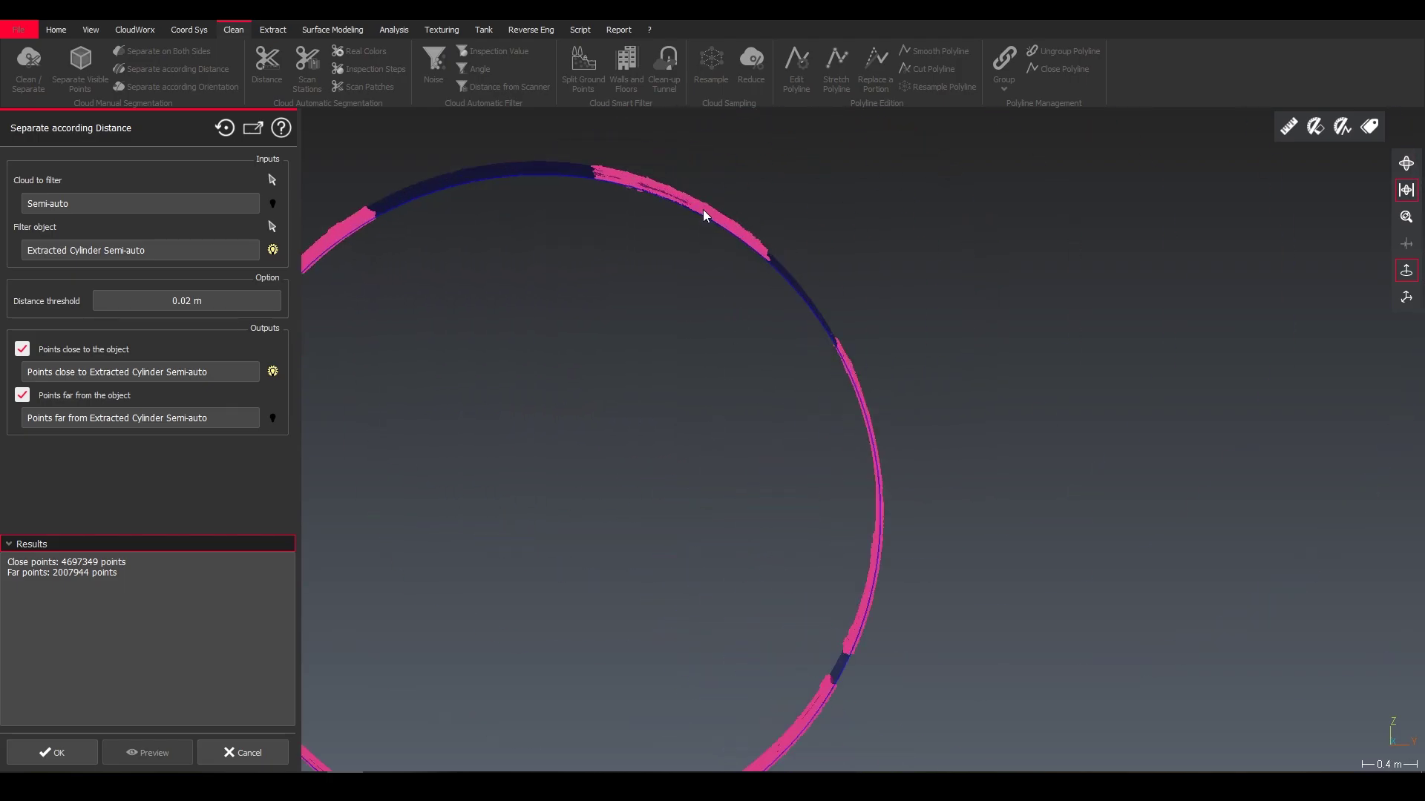
{"action": "scroll", "coordinate": [702, 209], "scroll_direction": "up", "scroll_amount": 3}
{"action": "left_click_drag", "start_coordinate": [702, 210], "coordinate": [683, 215]}
{"action": "scroll", "coordinate": [776, 265], "scroll_direction": "down", "scroll_amount": 7}
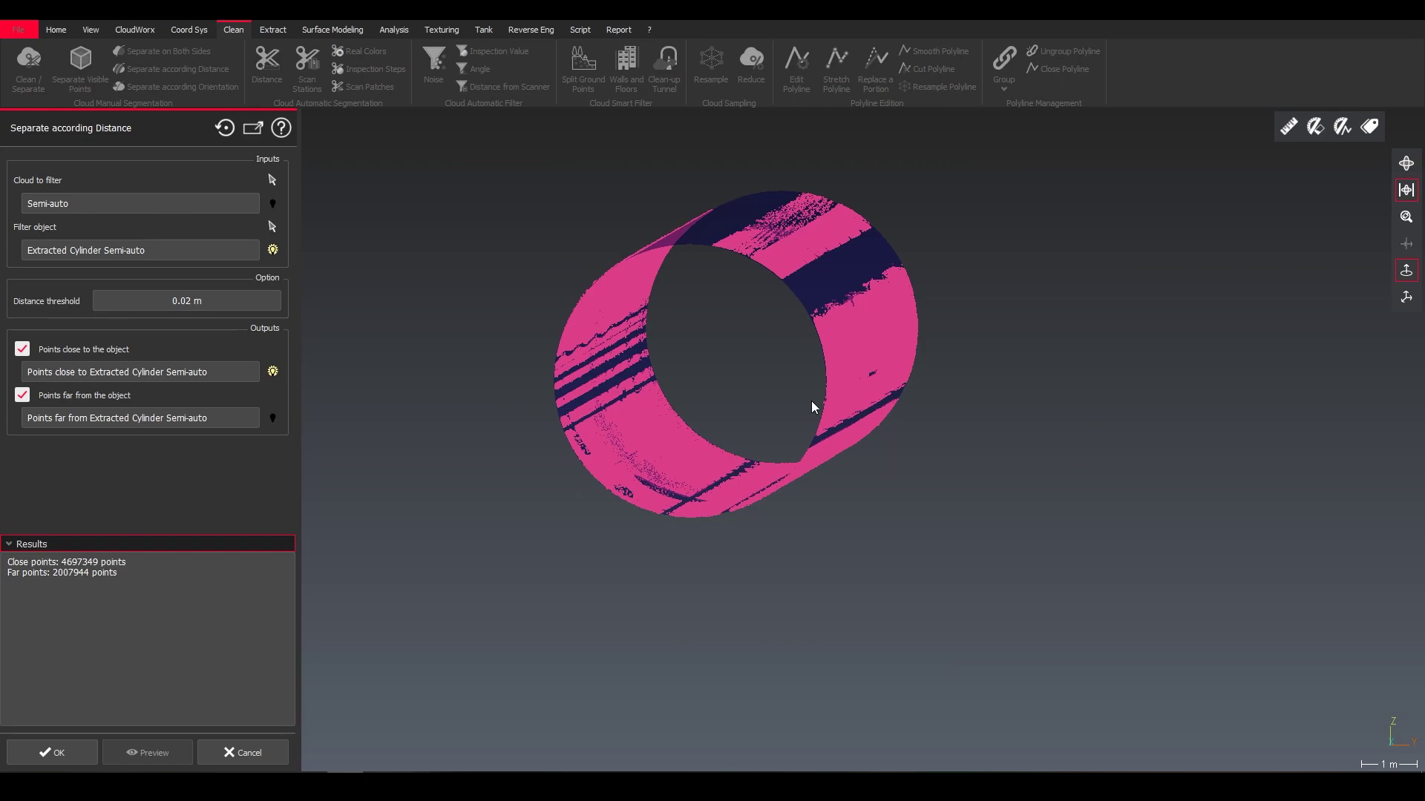
{"action": "left_click_drag", "start_coordinate": [812, 400], "coordinate": [786, 332]}
{"action": "scroll", "coordinate": [786, 333], "scroll_direction": "up", "scroll_amount": 3}
{"action": "scroll", "coordinate": [792, 334], "scroll_direction": "down", "scroll_amount": 2}
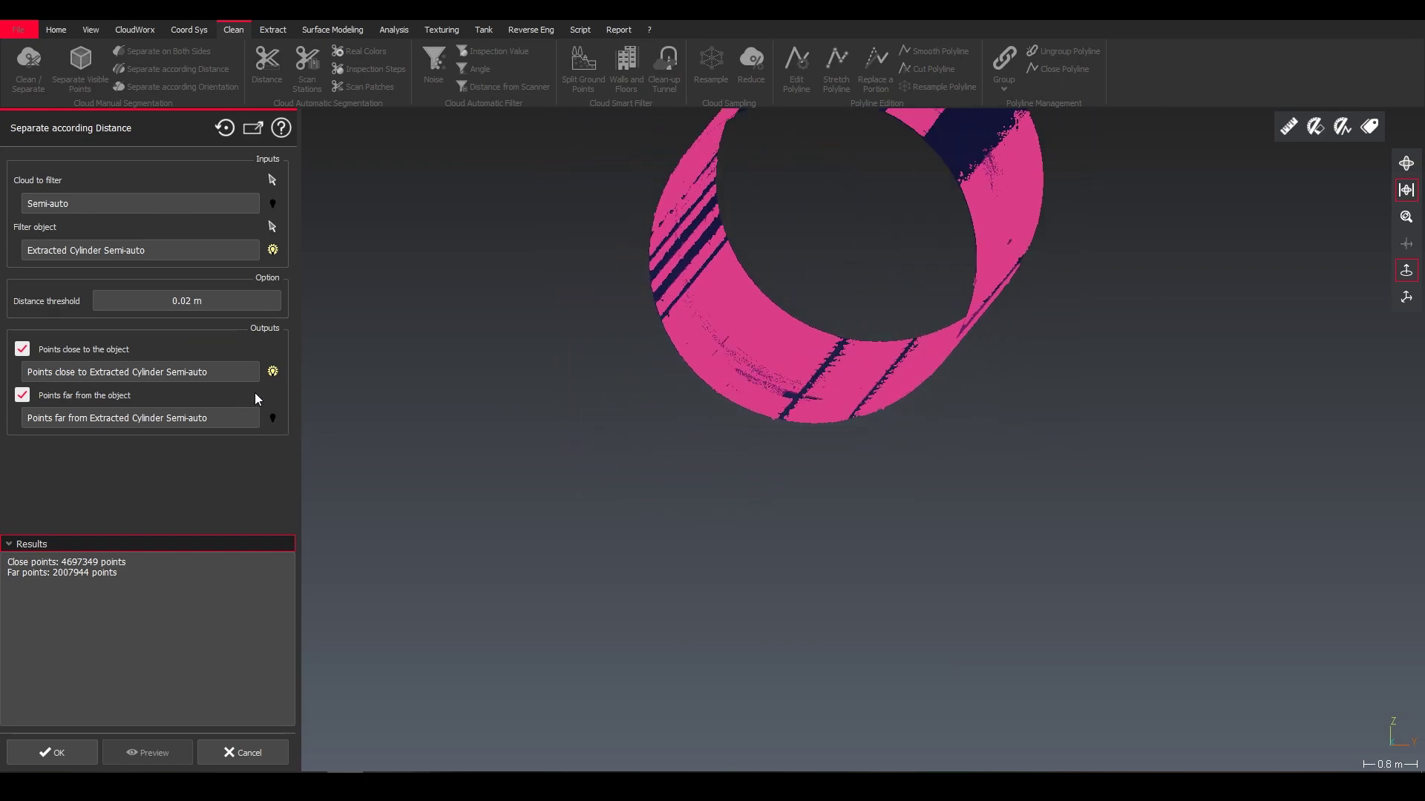
- Display only the points far from the object, with the extracted cylinder hidden, and inspect the separated equipment and person
{"action": "middle_click_drag", "start_coordinate": [726, 320], "coordinate": [715, 424]}
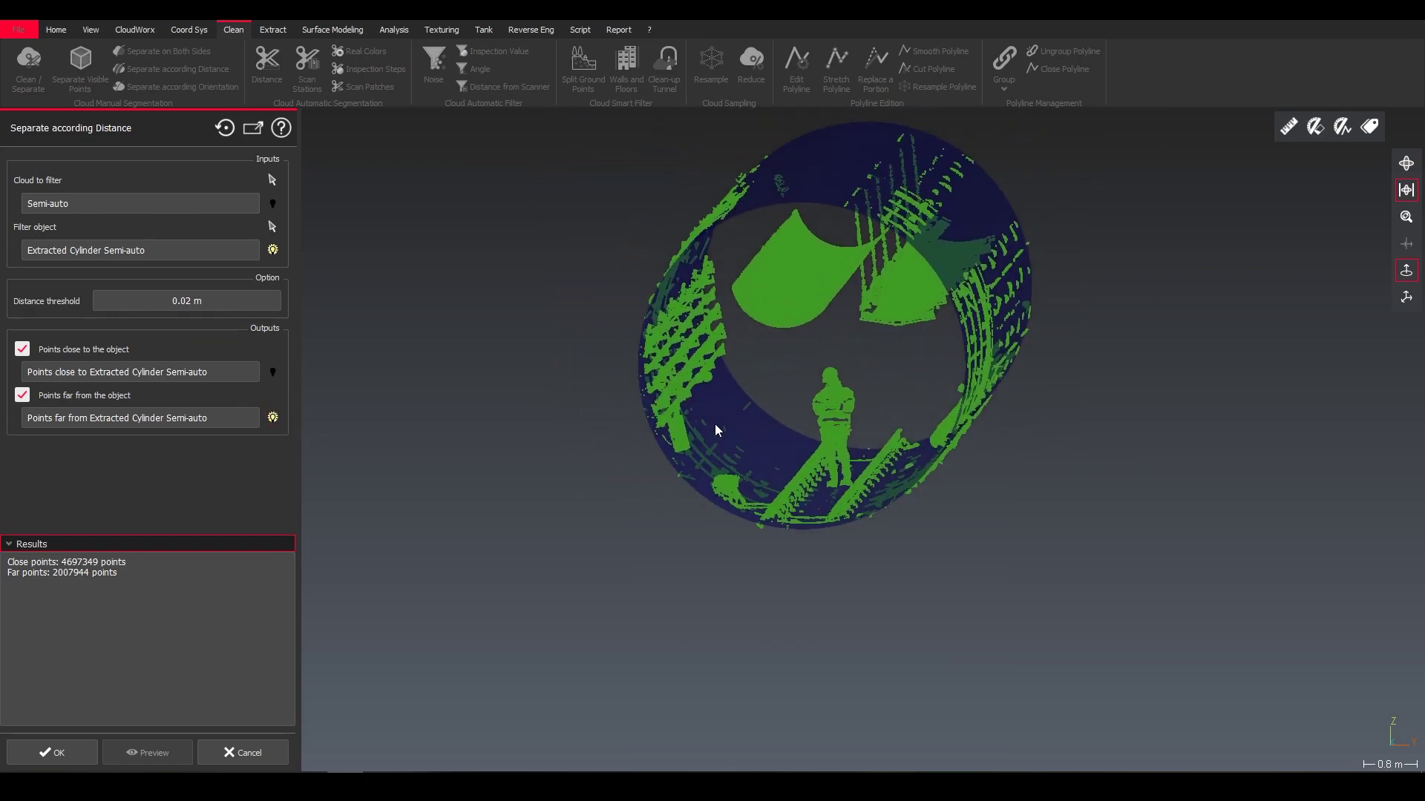
{"action": "scroll", "coordinate": [687, 358], "scroll_direction": "up", "scroll_amount": 2}
{"action": "left_click", "coordinate": [273, 250]}
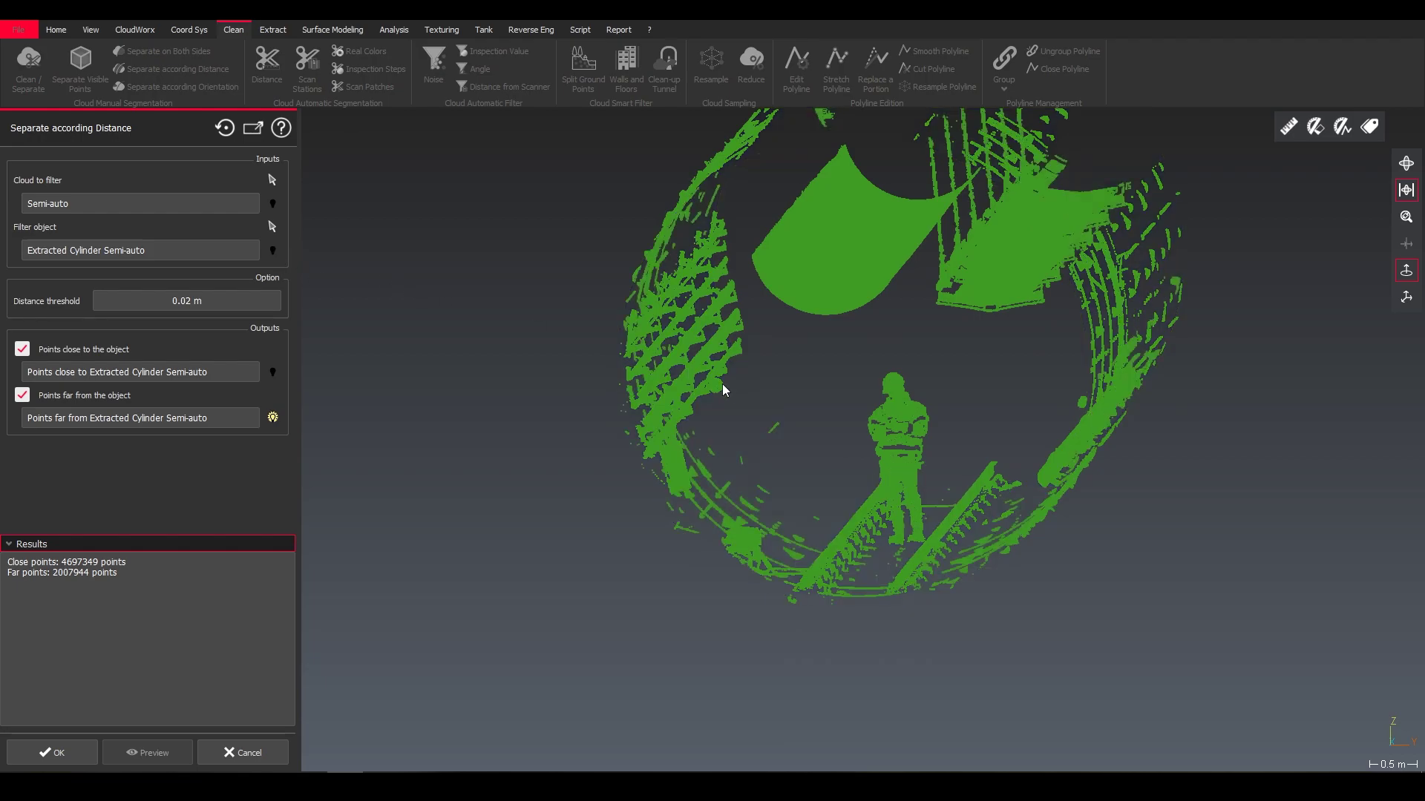
{"action": "left_click_drag", "start_coordinate": [701, 360], "coordinate": [626, 362]}
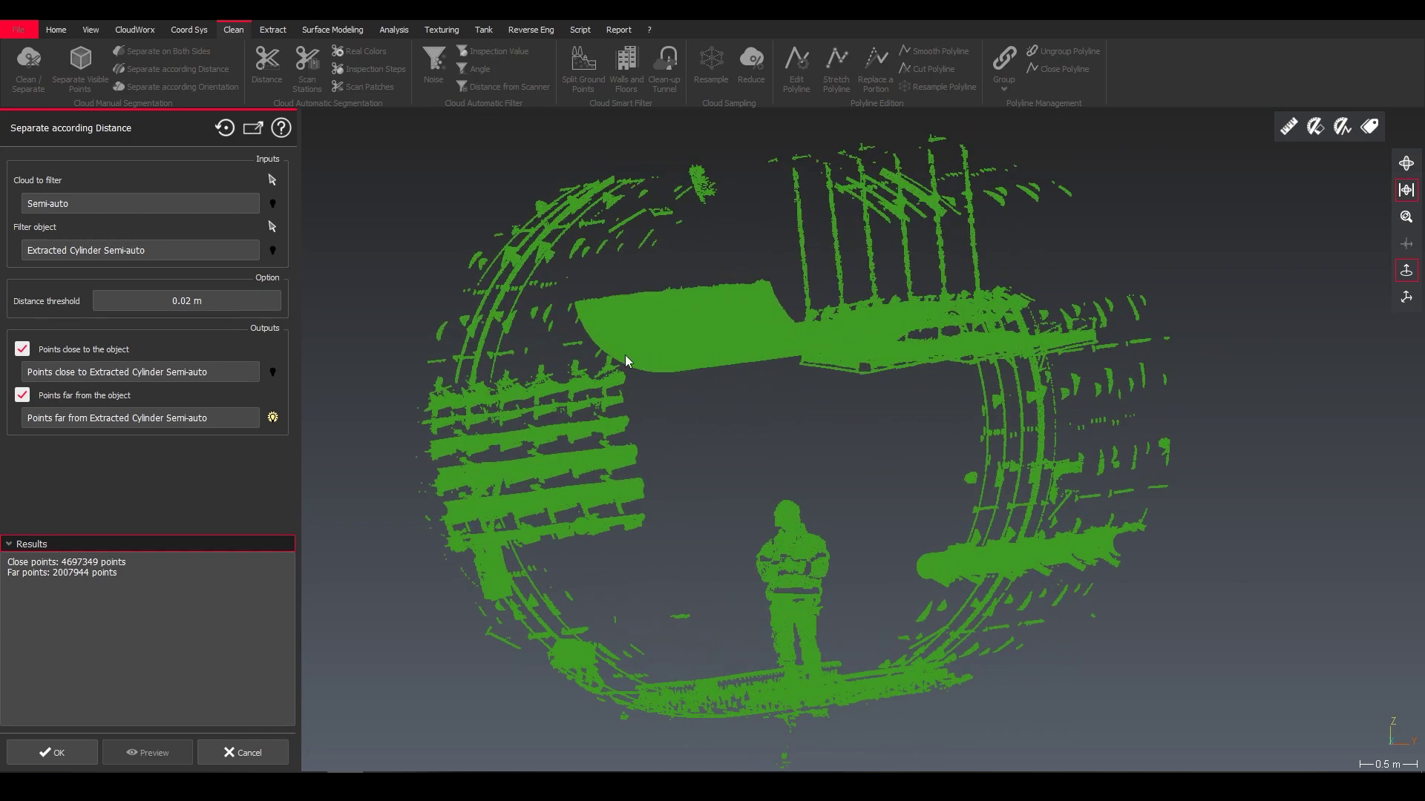
- Display only the points close to the extracted cylinder and accept the distance separation
{"action": "left_click", "coordinate": [272, 371]}
{"action": "left_click", "coordinate": [273, 418]}
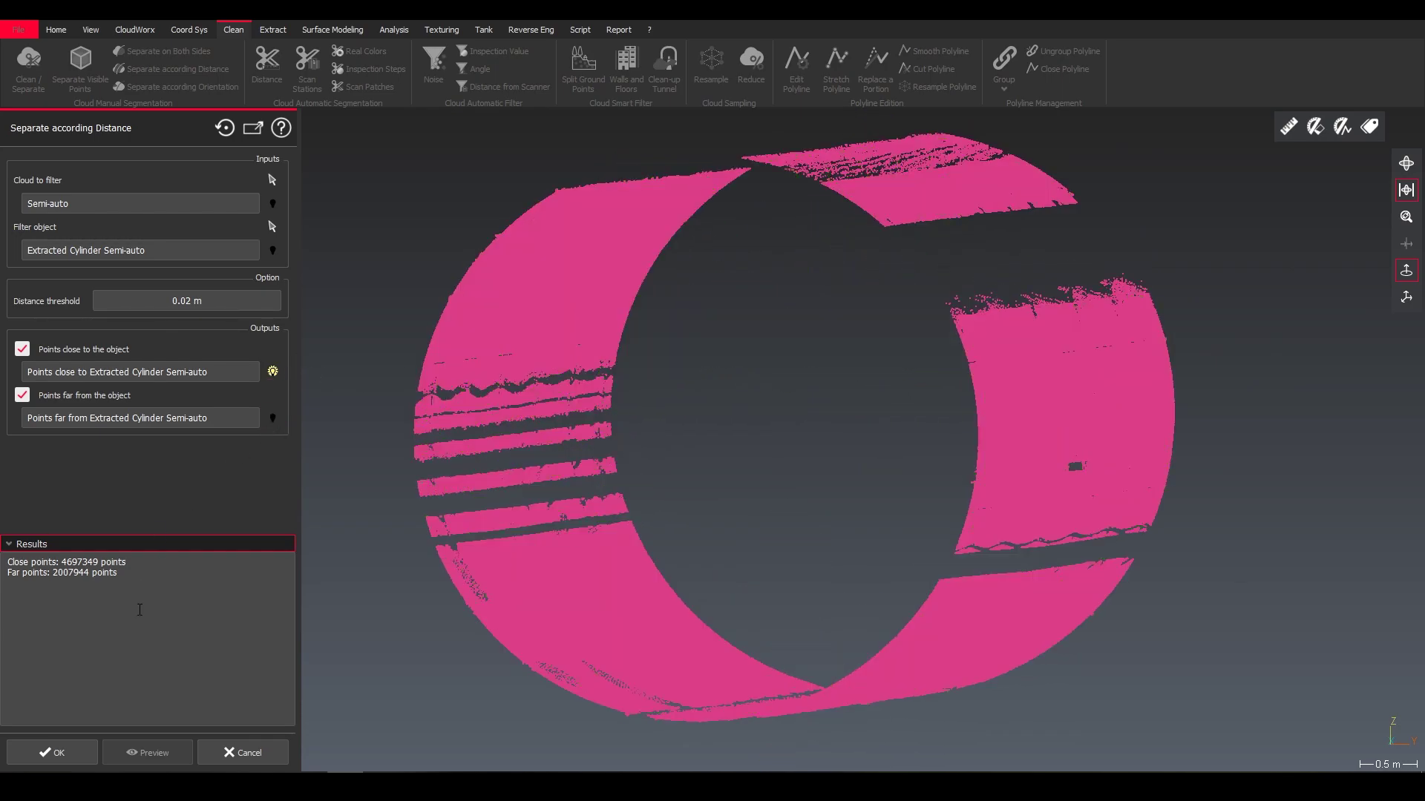
{"action": "left_click", "coordinate": [77, 758]}
{"action": "scroll", "coordinate": [347, 527], "scroll_direction": "down", "scroll_amount": 3}
{"action": "middle_click_drag", "start_coordinate": [347, 527], "coordinate": [501, 517]}
{"action": "scroll", "coordinate": [492, 506], "scroll_direction": "up", "scroll_amount": 3}
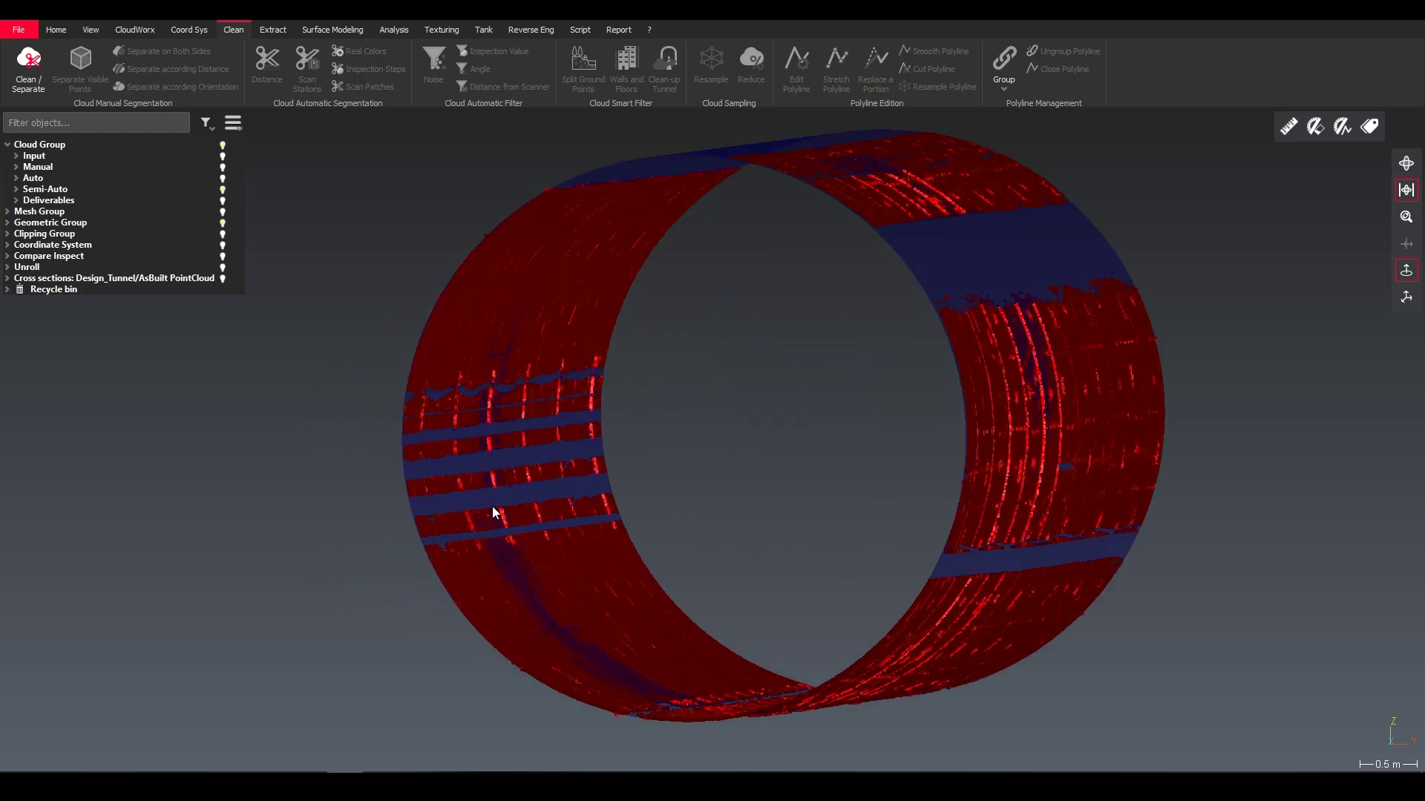
{"action": "left_click_drag", "start_coordinate": [492, 506], "coordinate": [465, 462]}
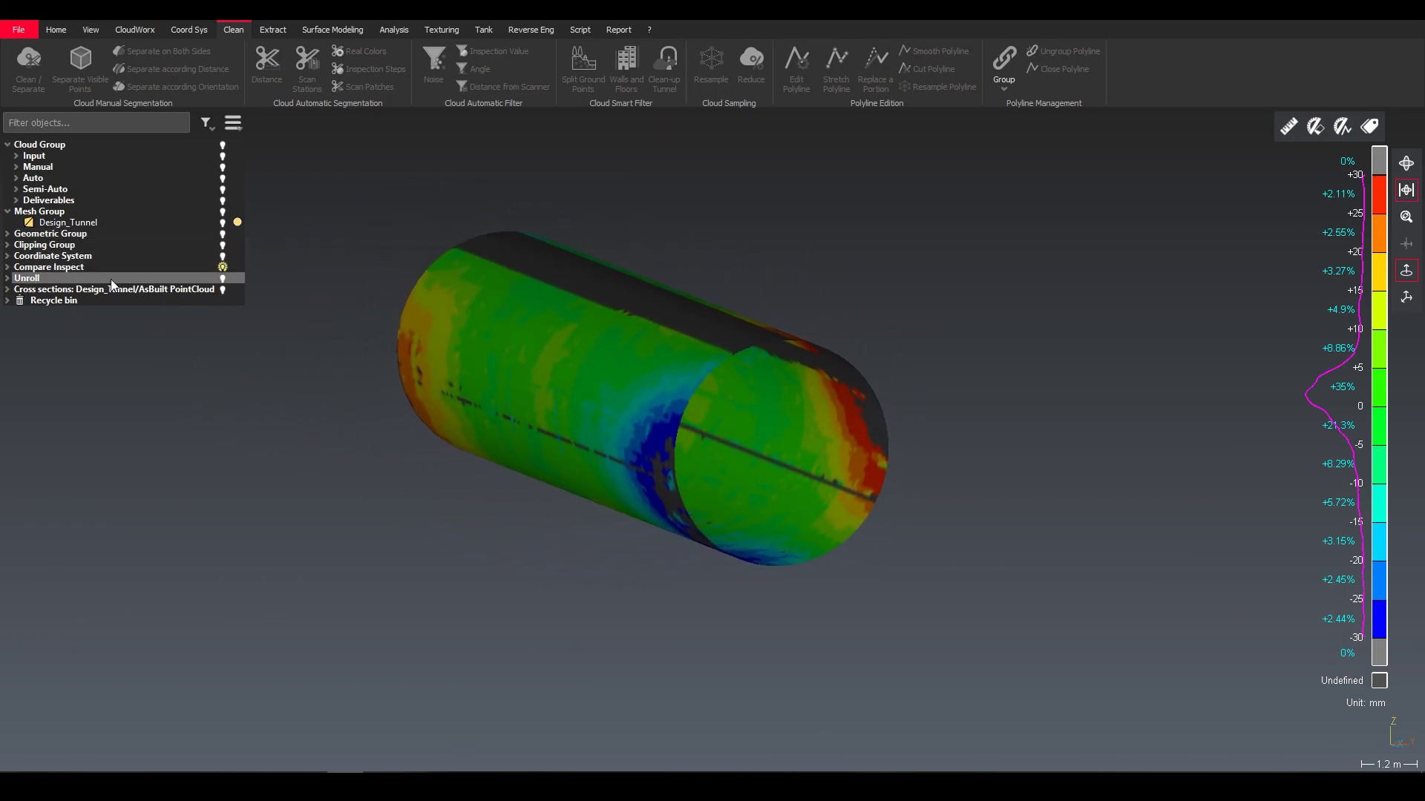
- Display the Unroll group and examine the unrolled deviation map together with the inspected tunnel
{"action": "left_click", "coordinate": [222, 278]}
{"action": "scroll", "coordinate": [721, 424], "scroll_direction": "up", "scroll_amount": 5}
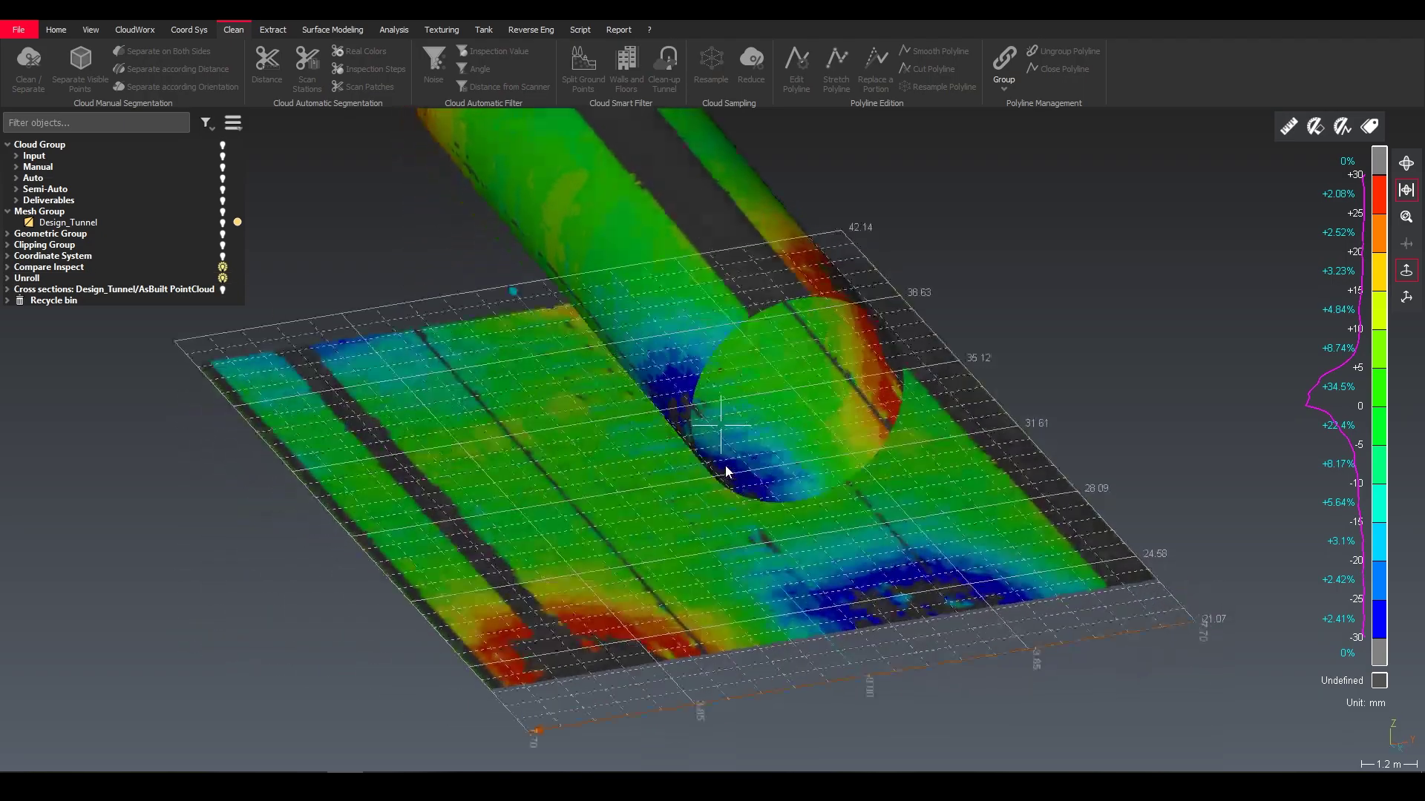
{"action": "left_click_drag", "start_coordinate": [708, 532], "coordinate": [701, 568]}
{"action": "scroll", "coordinate": [701, 568], "scroll_direction": "up", "scroll_amount": 2}
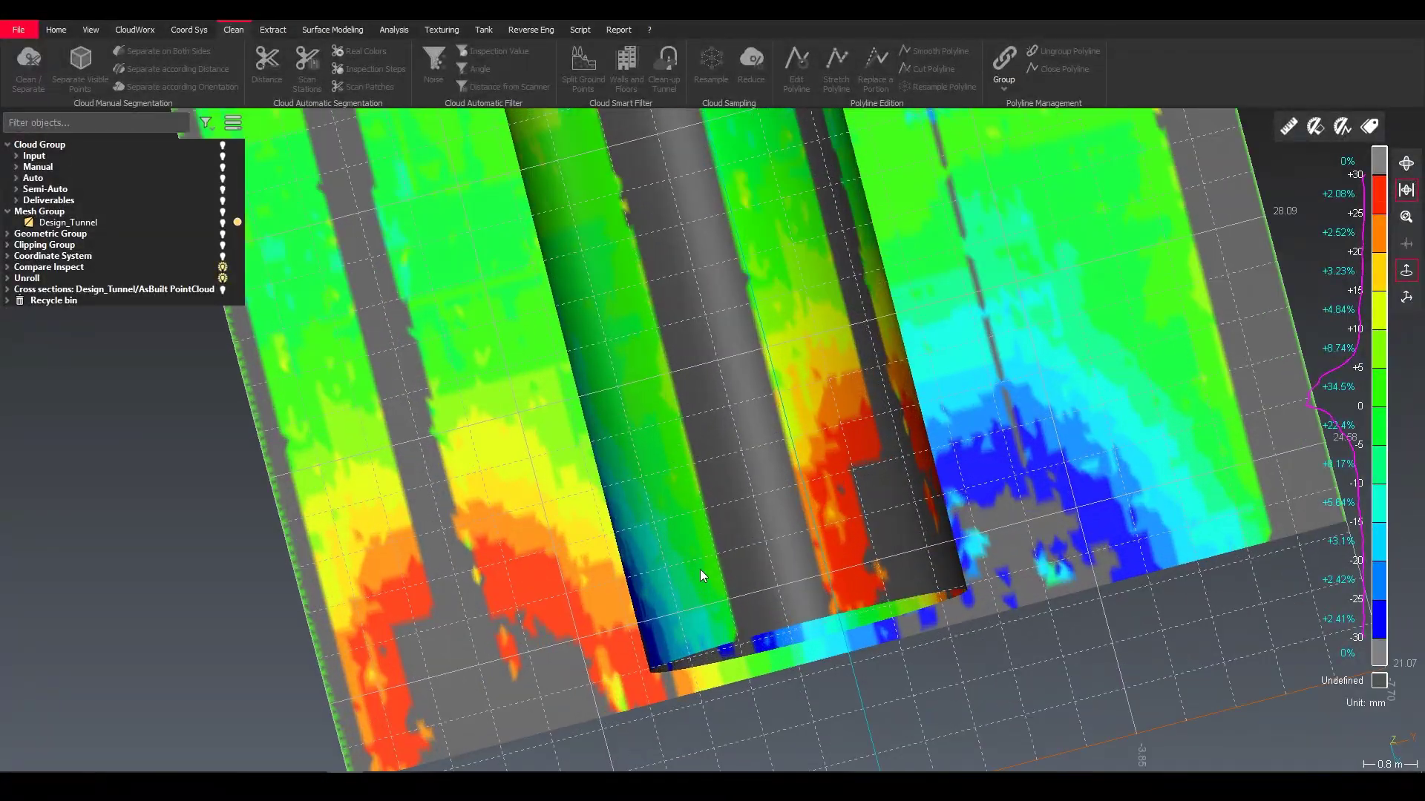
{"action": "scroll", "coordinate": [701, 568], "scroll_direction": "down", "scroll_amount": 4}
{"action": "left_click_drag", "start_coordinate": [719, 502], "coordinate": [788, 412]}
{"action": "scroll", "coordinate": [711, 359], "scroll_direction": "up", "scroll_amount": 3}
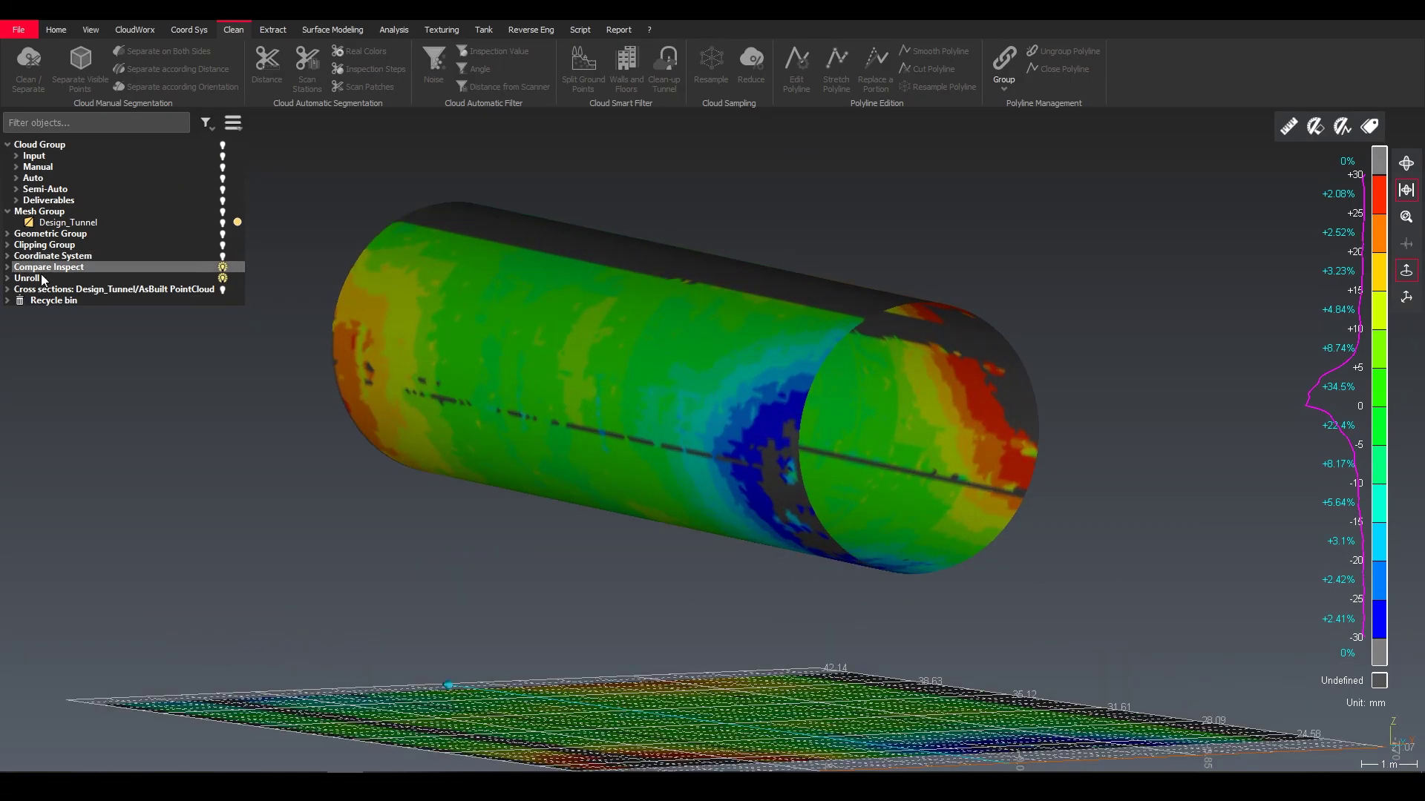
- Display the Design_Tunnel/AsBuilt PointCloud cross sections and switch the tunnel from its inspection colours to a plain colour
{"action": "left_click", "coordinate": [222, 290]}
{"action": "left_click_drag", "start_coordinate": [779, 404], "coordinate": [808, 367]}
{"action": "scroll", "coordinate": [805, 361], "scroll_direction": "up", "scroll_amount": 2}
{"action": "right_click", "coordinate": [796, 358]}
{"action": "left_click", "coordinate": [840, 363]}
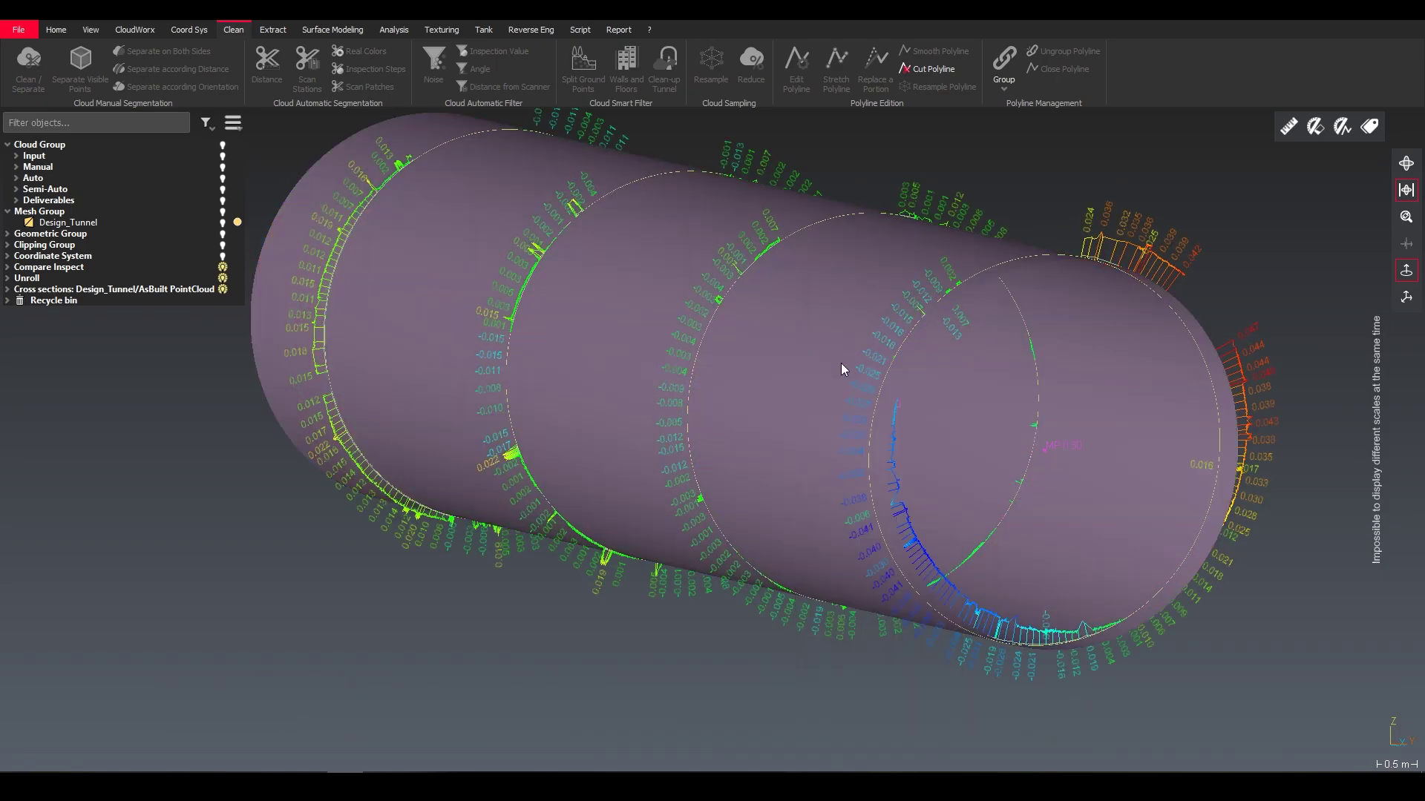